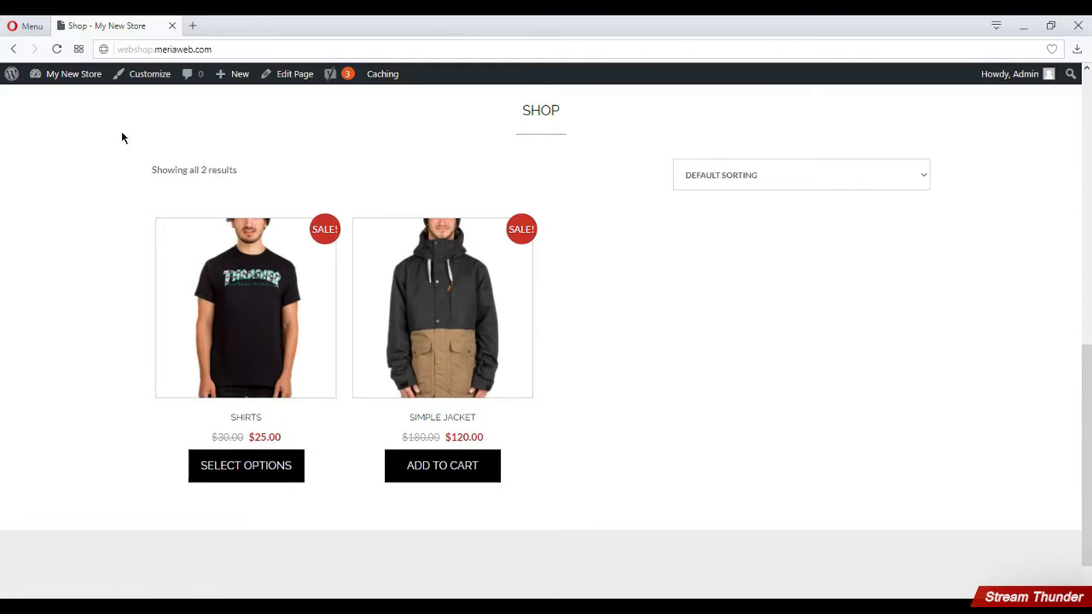
- Start a new store product from the site's admin dashboard and title it "Shirt"
left_click(62, 102)
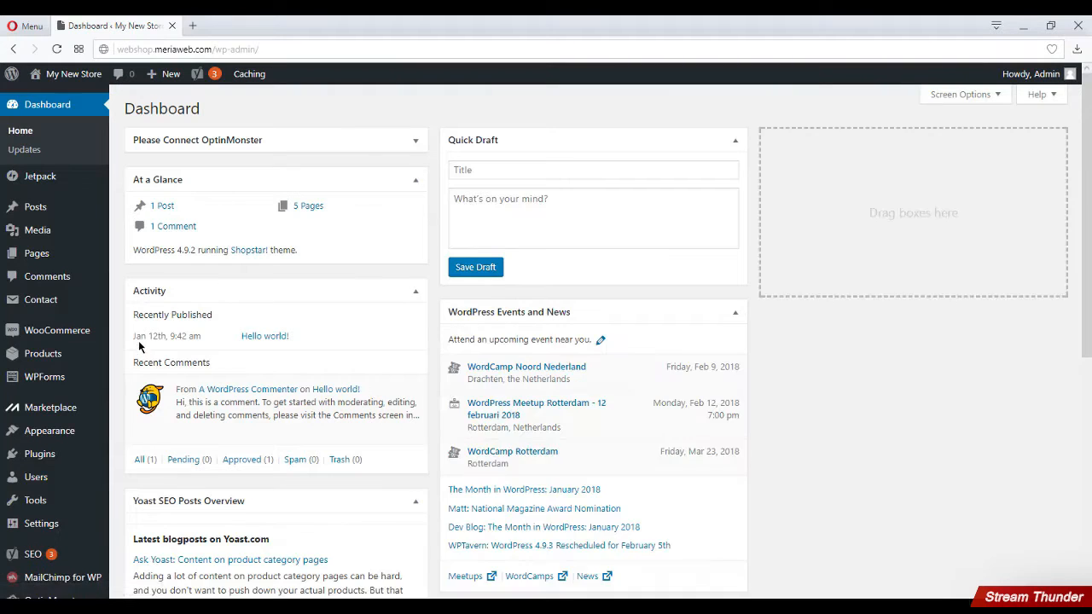
mouse_move(100, 360)
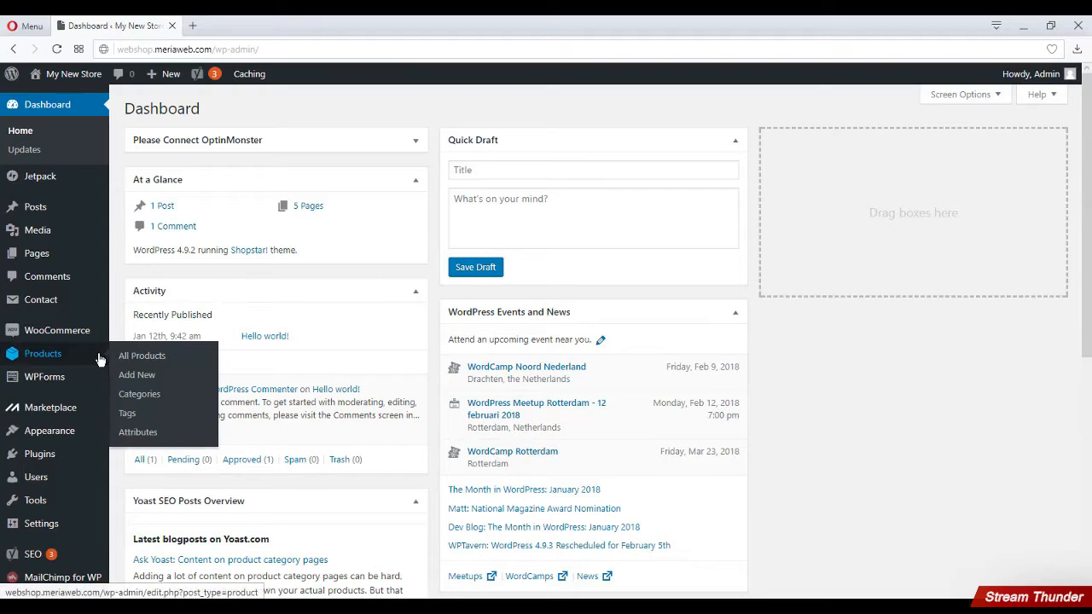
left_click(132, 376)
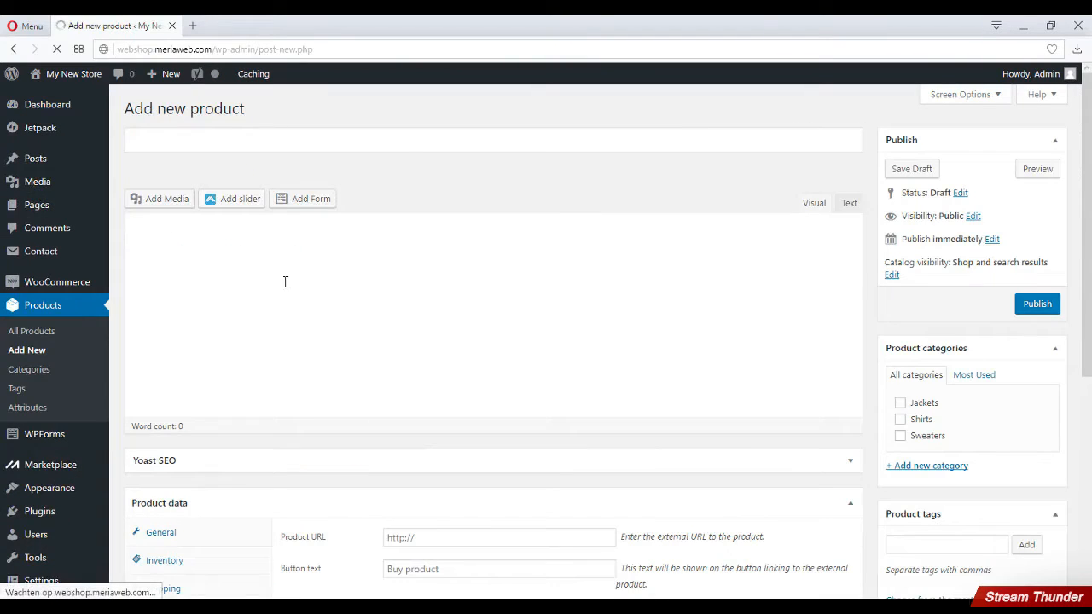
left_click(212, 133)
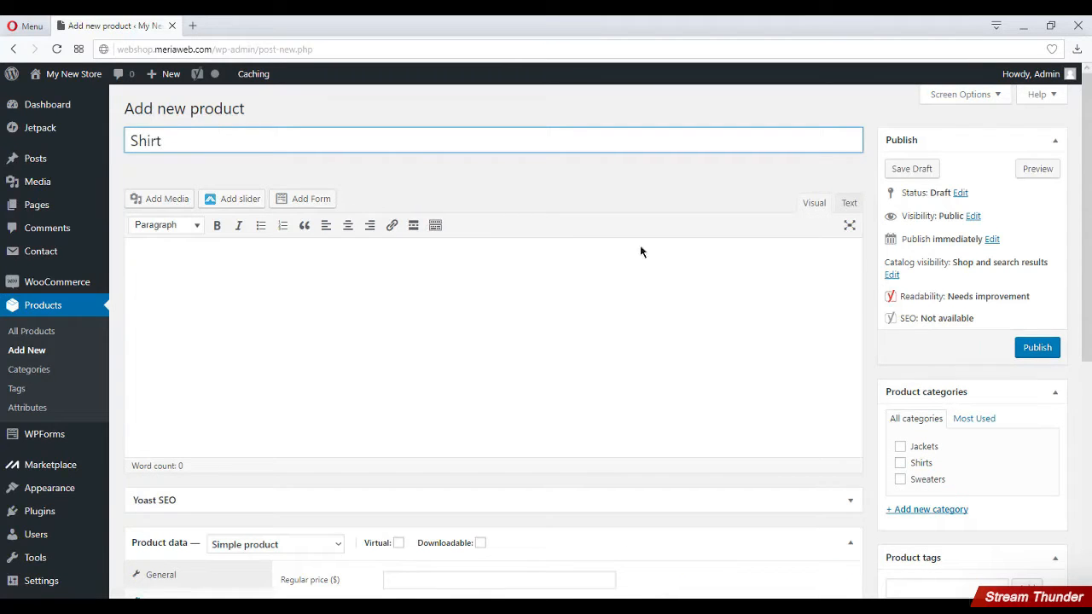
- Set Shirt2.jpg, the navy shirt with yellow sleeves, from the media library as the product image
scroll(1078, 315, "down", 4)
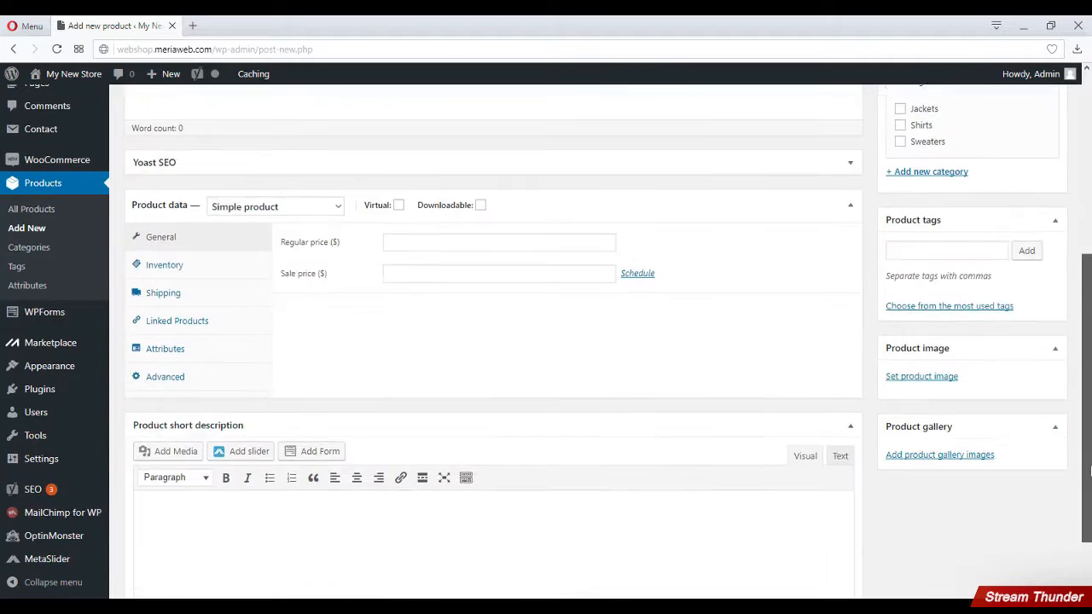
left_click(928, 381)
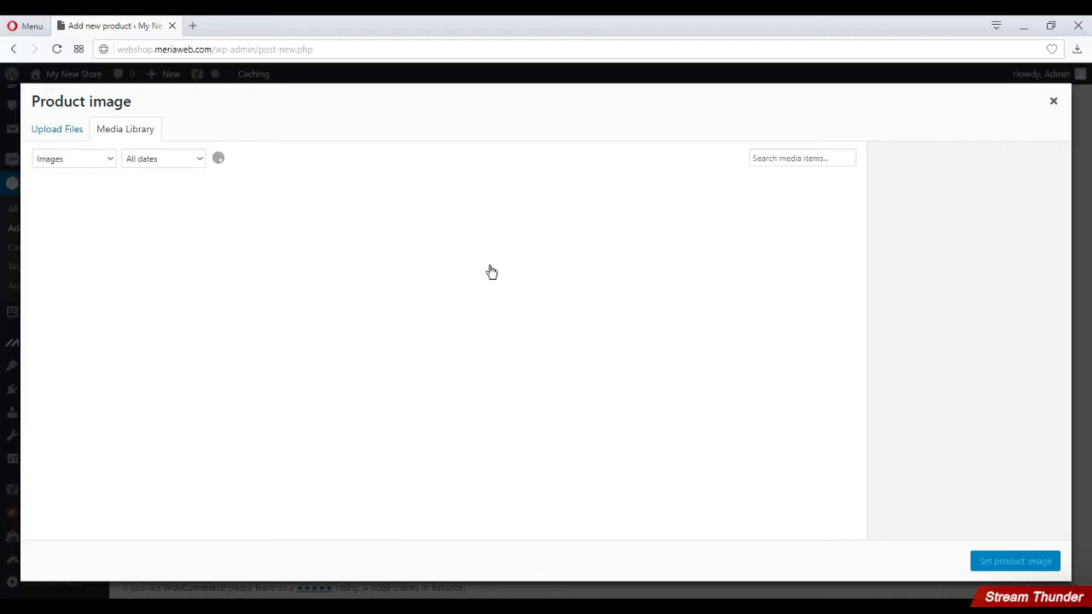
left_click(90, 245)
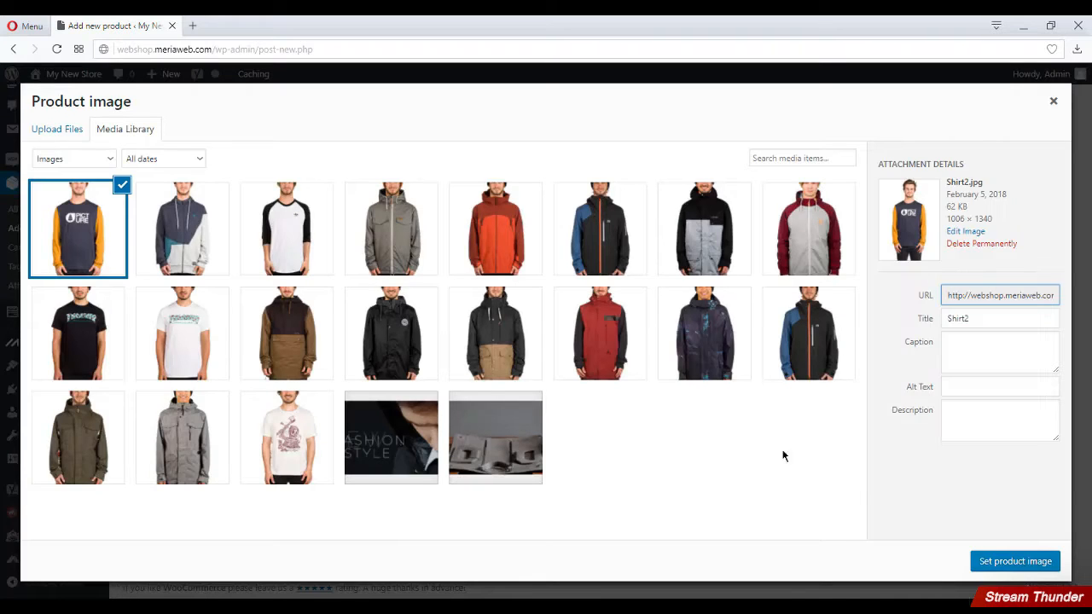
left_click(1032, 553)
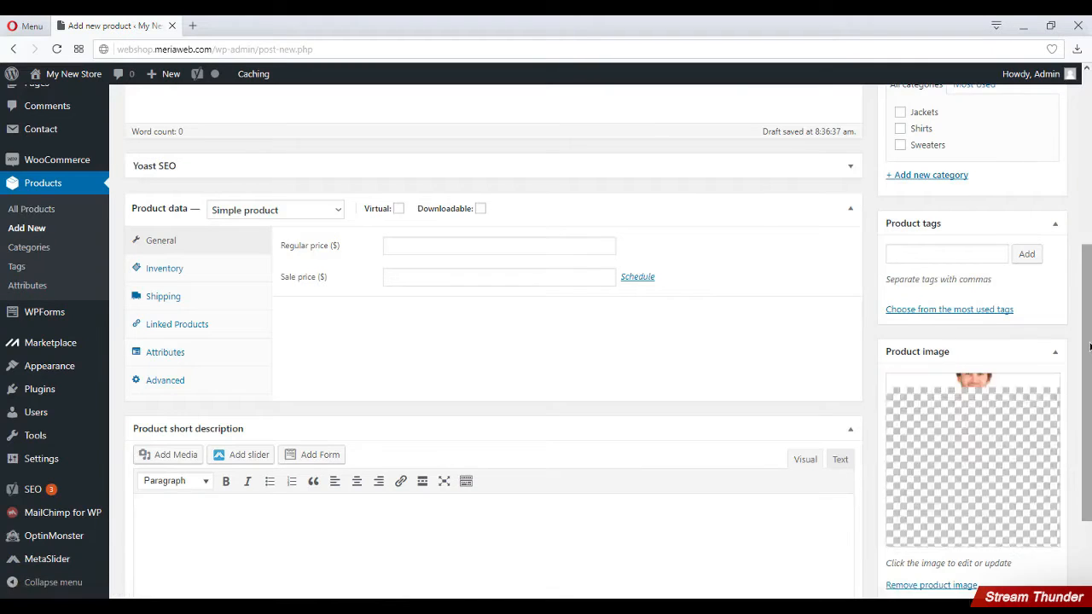
- Set the Shirt's regular price to $40 and sale price to $30, and publish the product
scroll(1074, 227, "up", 3)
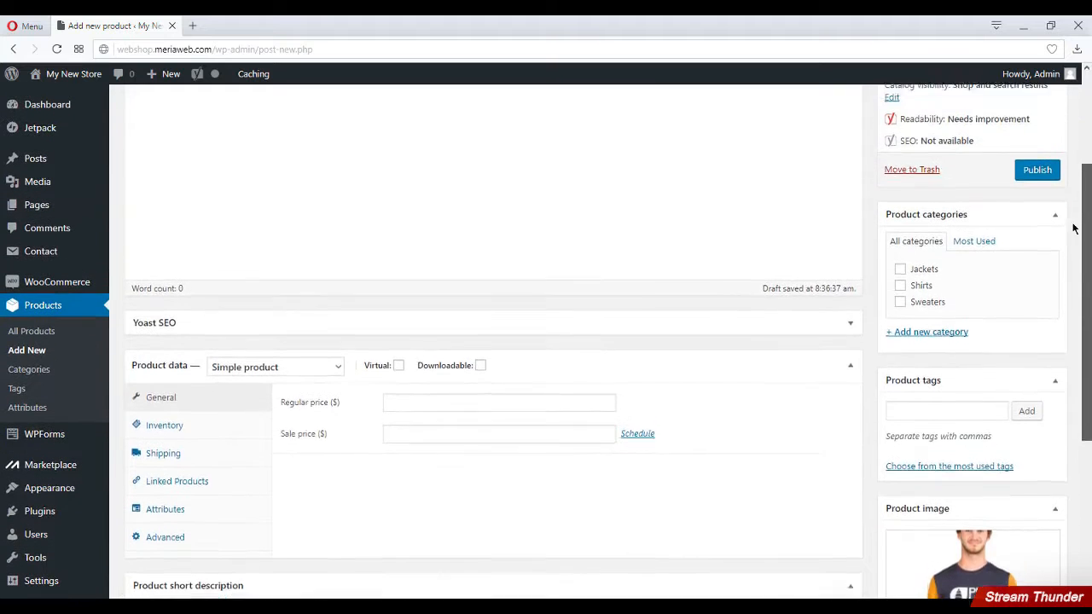
scroll(1068, 196, "up", 3)
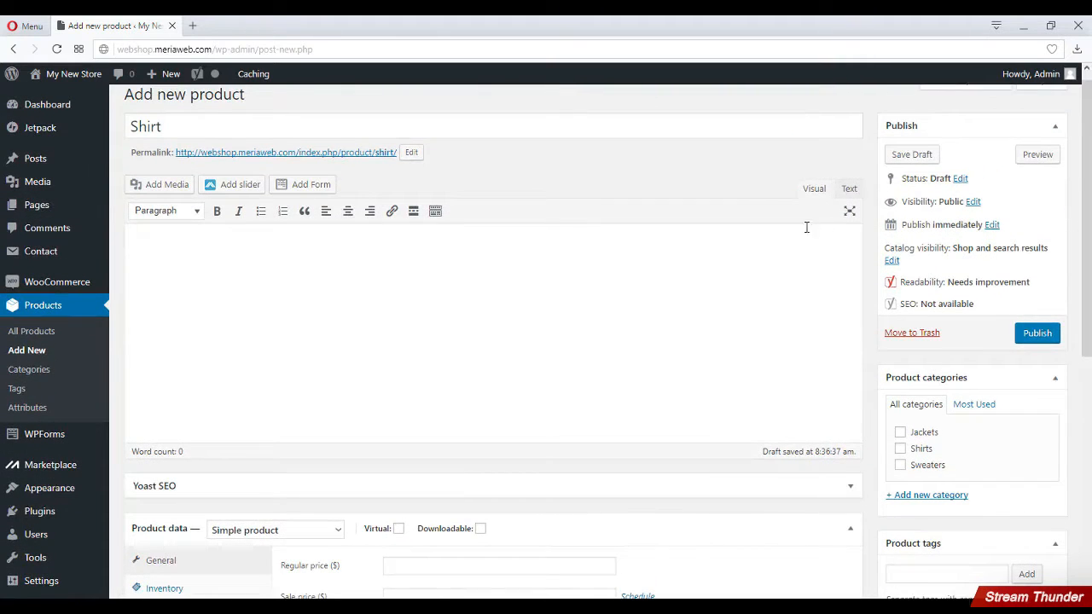
scroll(401, 414, "down", 3)
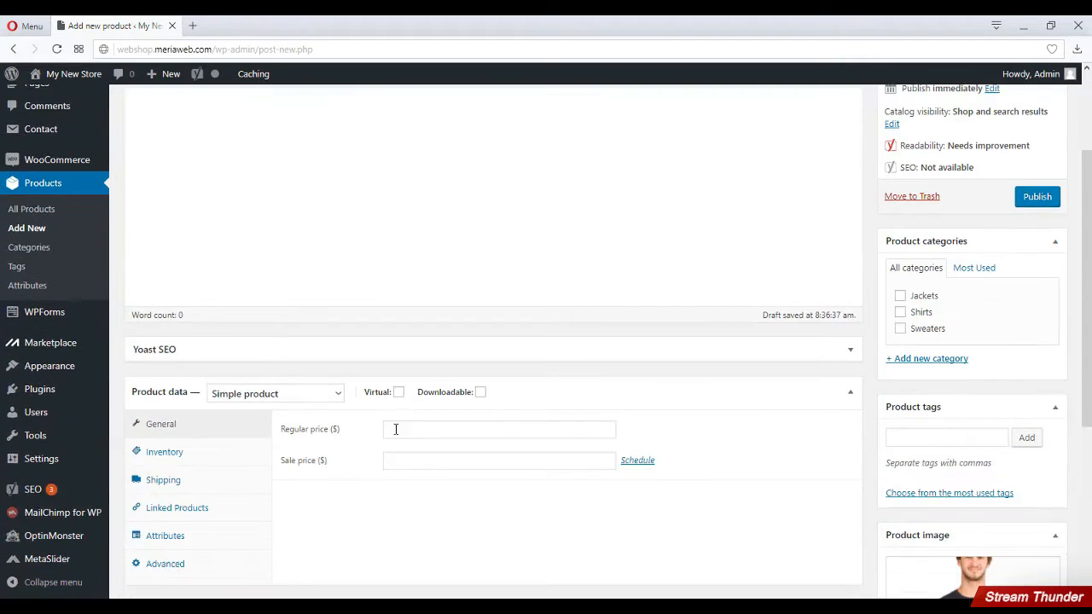
left_click(395, 429)
key("Tab")
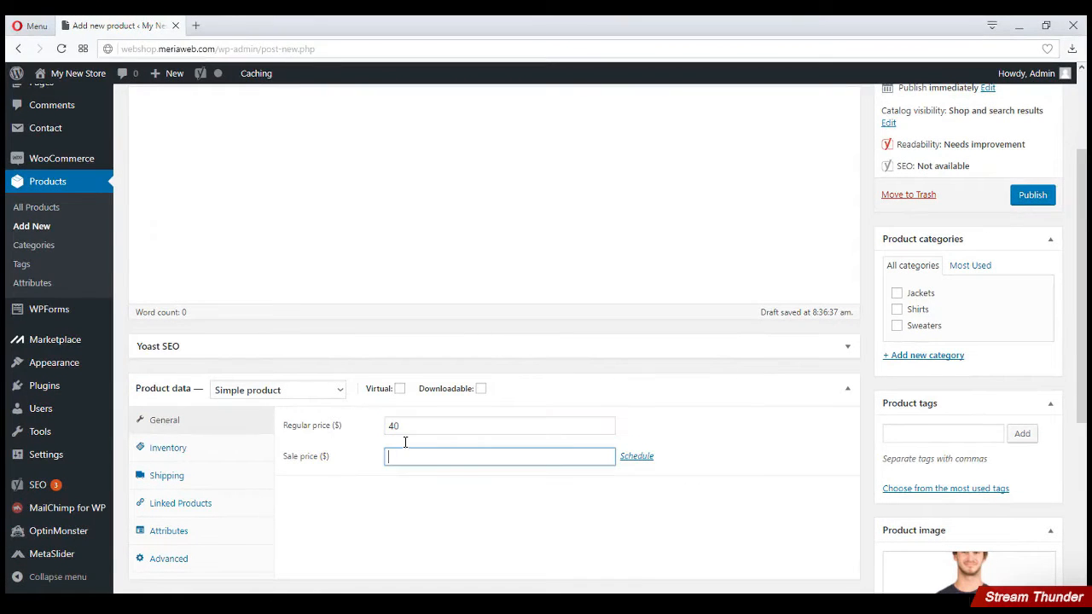
scroll(670, 400, "up", 3)
left_click(1033, 343)
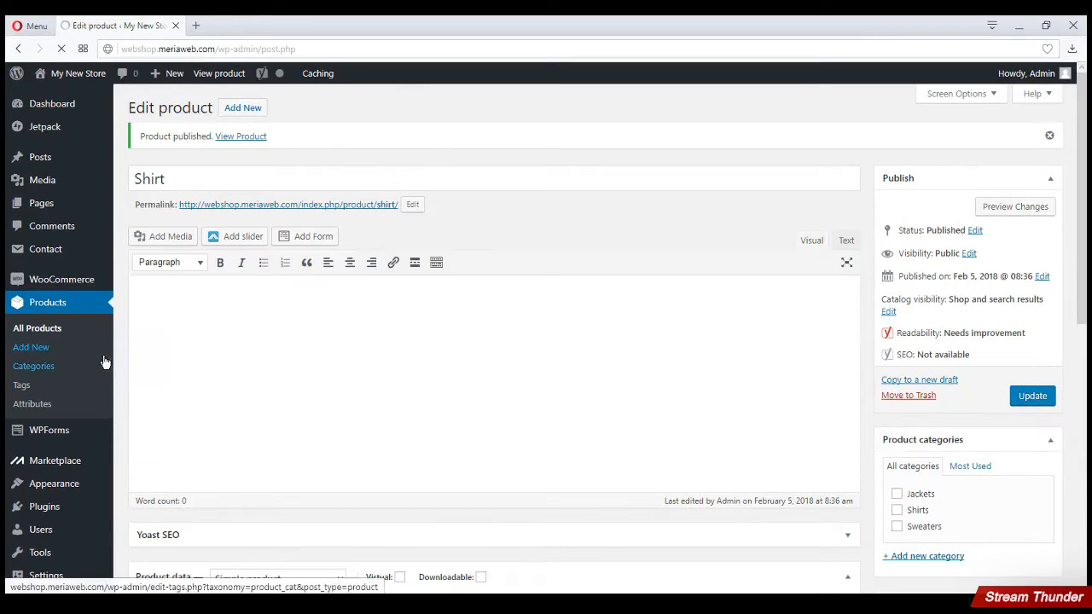
- Start another new product and title it "Sweater"
left_click(104, 347)
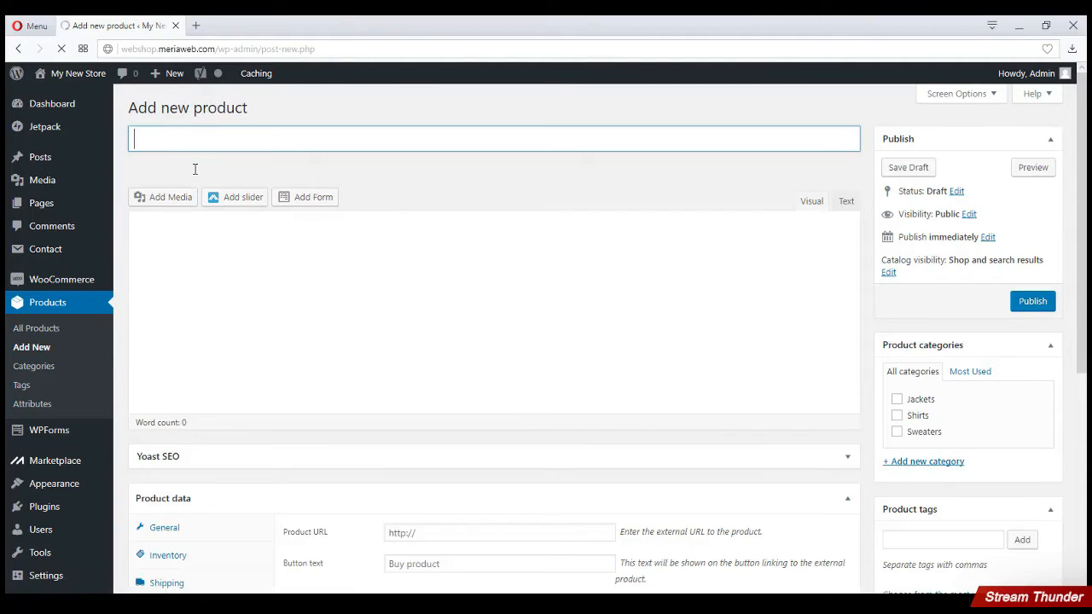
type("Sweater")
left_click(319, 261)
- Set the navy and white hooded sweater picture from the media library as the product image
scroll(1064, 373, "down", 3)
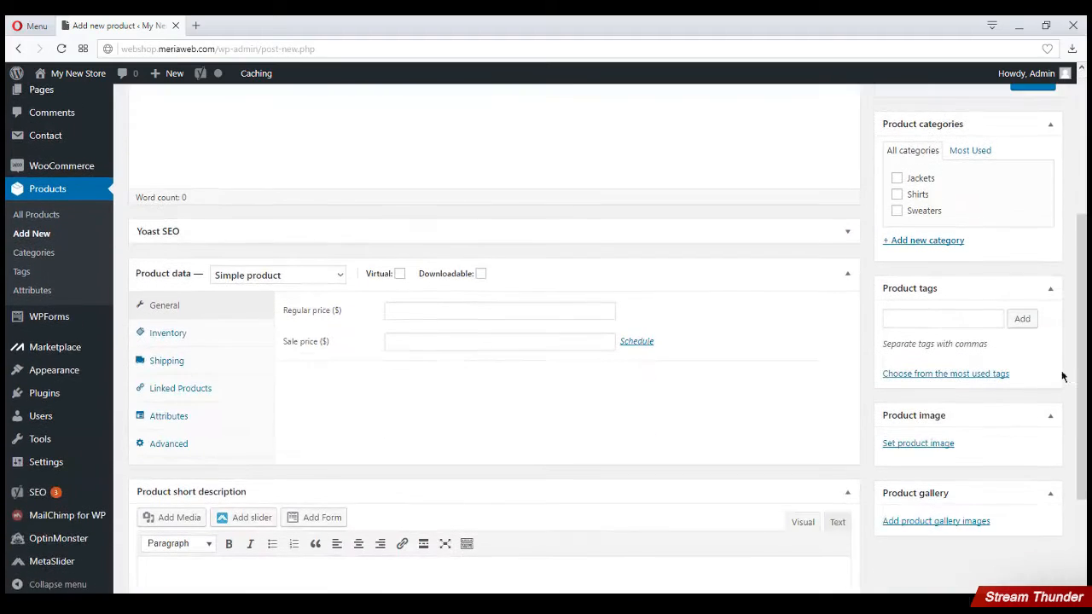
left_click(927, 446)
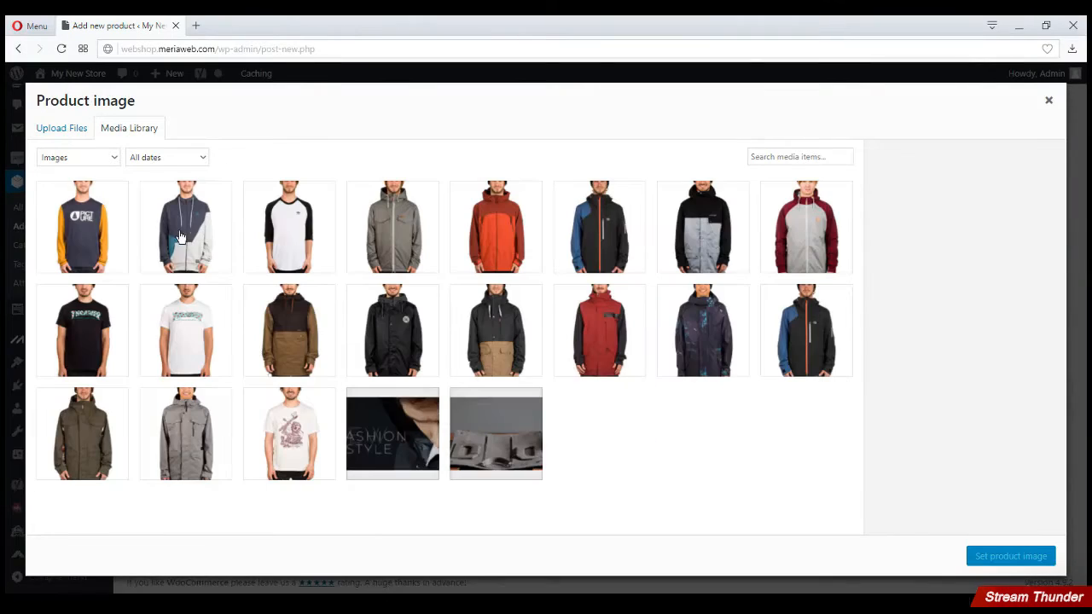
left_click(188, 243)
left_click(1041, 559)
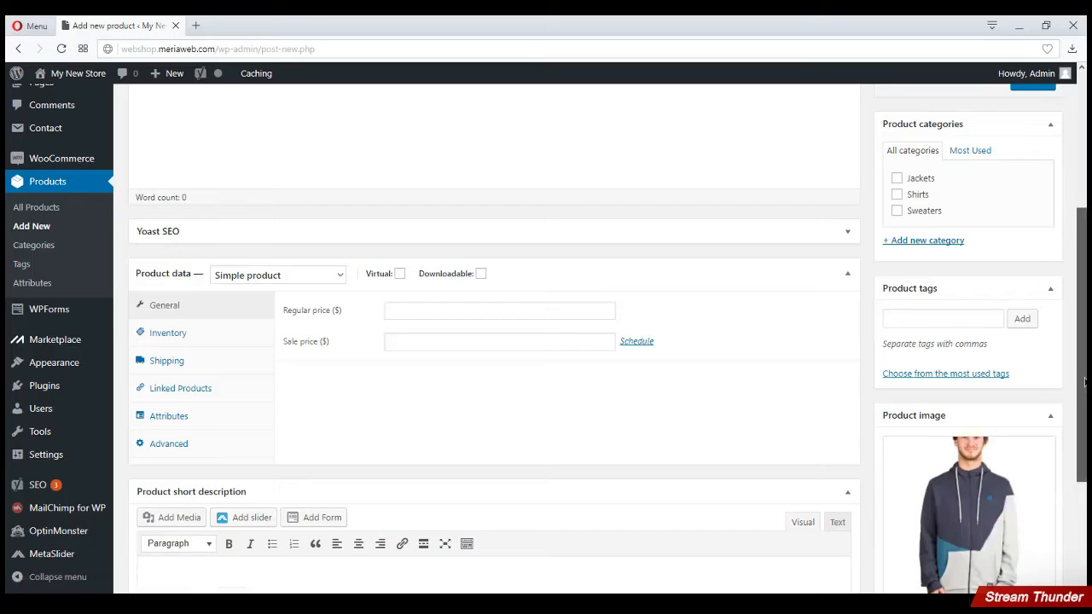
- Set the Sweater's regular price to $50 and sale price to $20, and publish the product
scroll(495, 342, "down", 1)
scroll(495, 341, "up", 3)
left_click(413, 378)
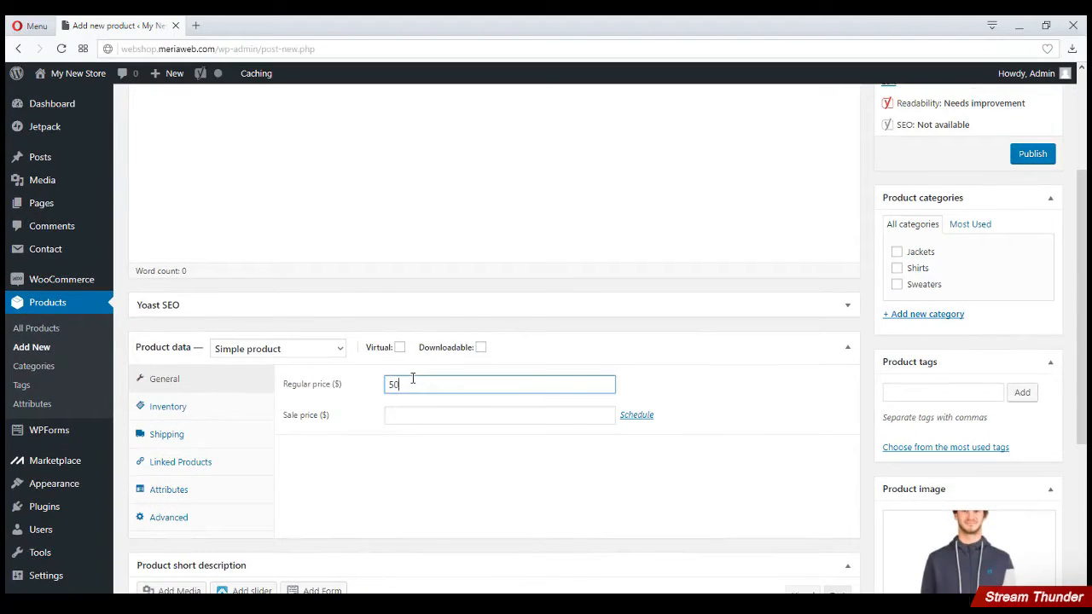
left_click(395, 414)
type("20")
scroll(1031, 314, "up", 3)
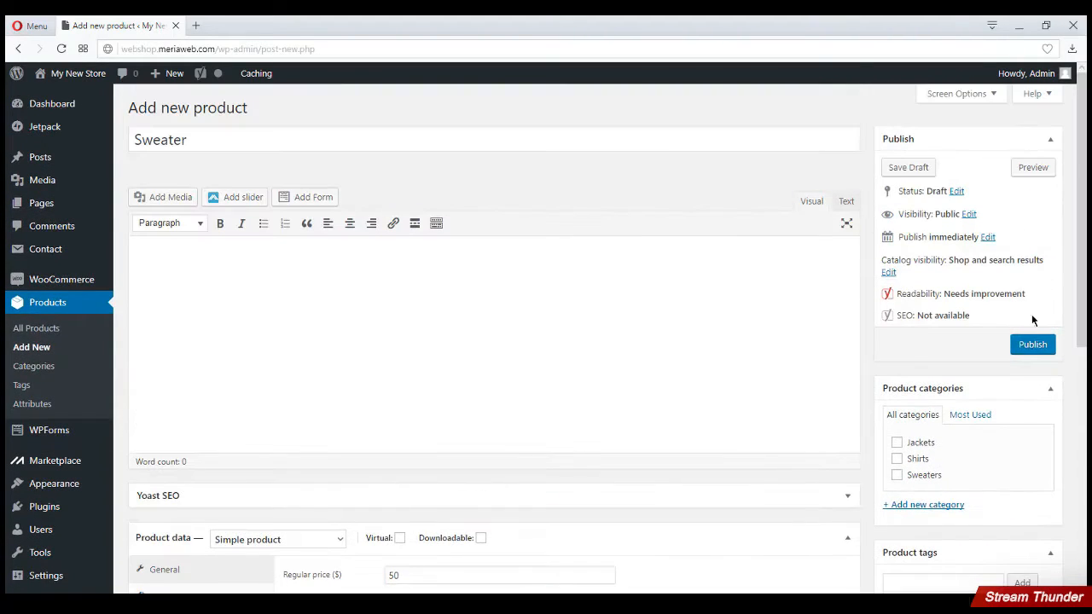
left_click(1030, 344)
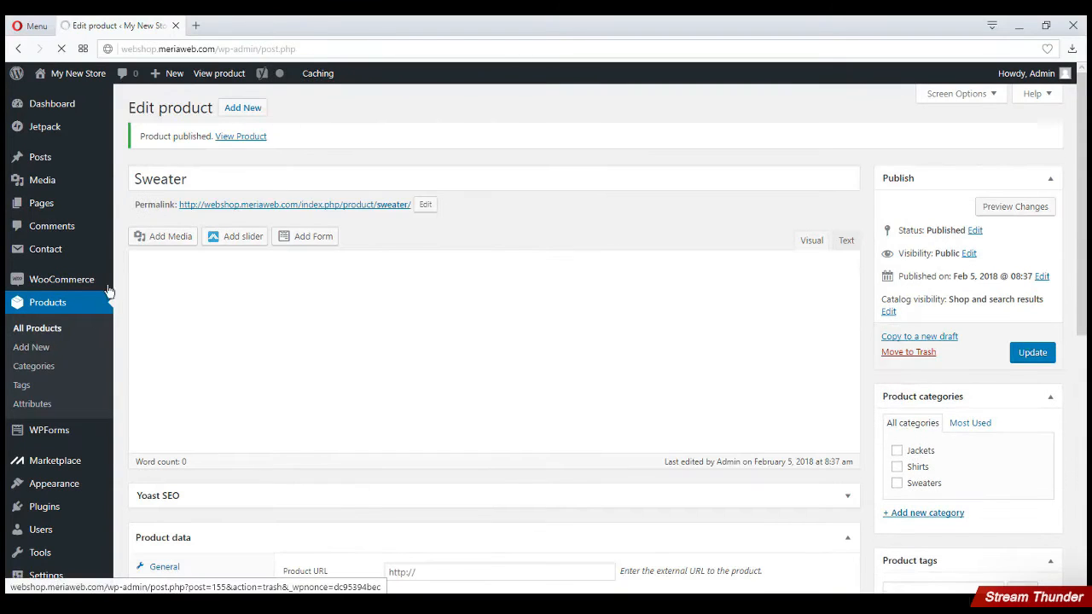
- Start another new product and title it "Long Sleeve"
left_click(100, 332)
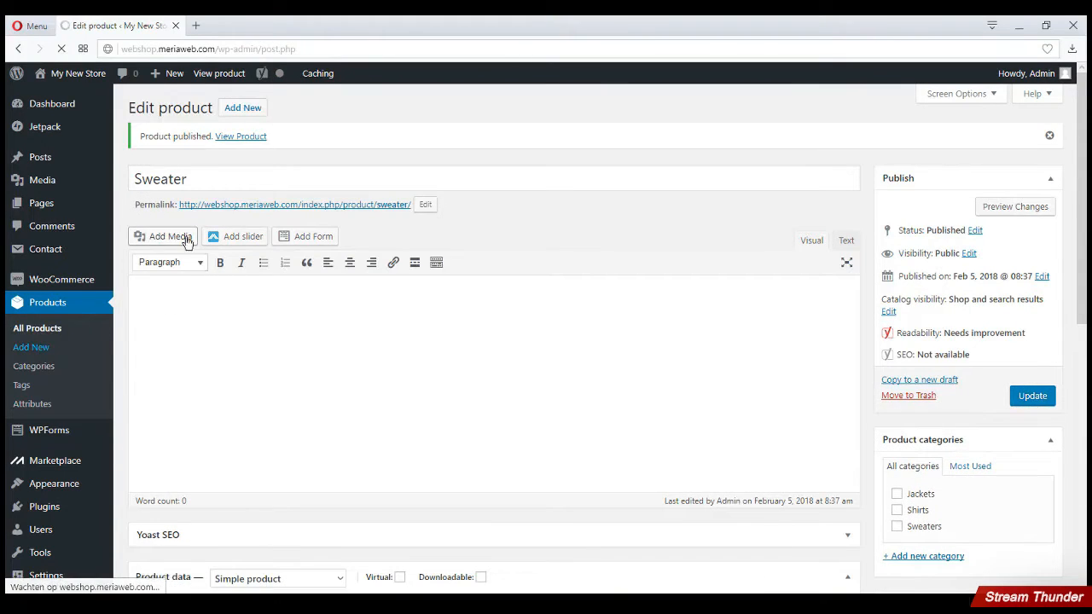
left_click(219, 143)
type("Long Sleeve")
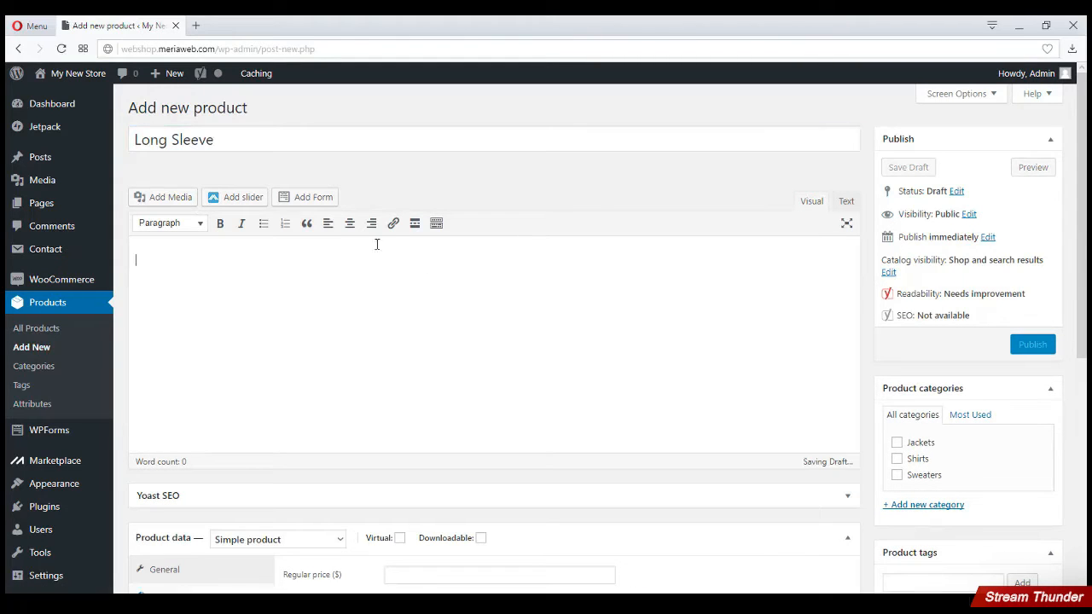
- Set the white shirt with black sleeves from the media library as the product image
scroll(376, 244, "down", 3)
left_click(907, 449)
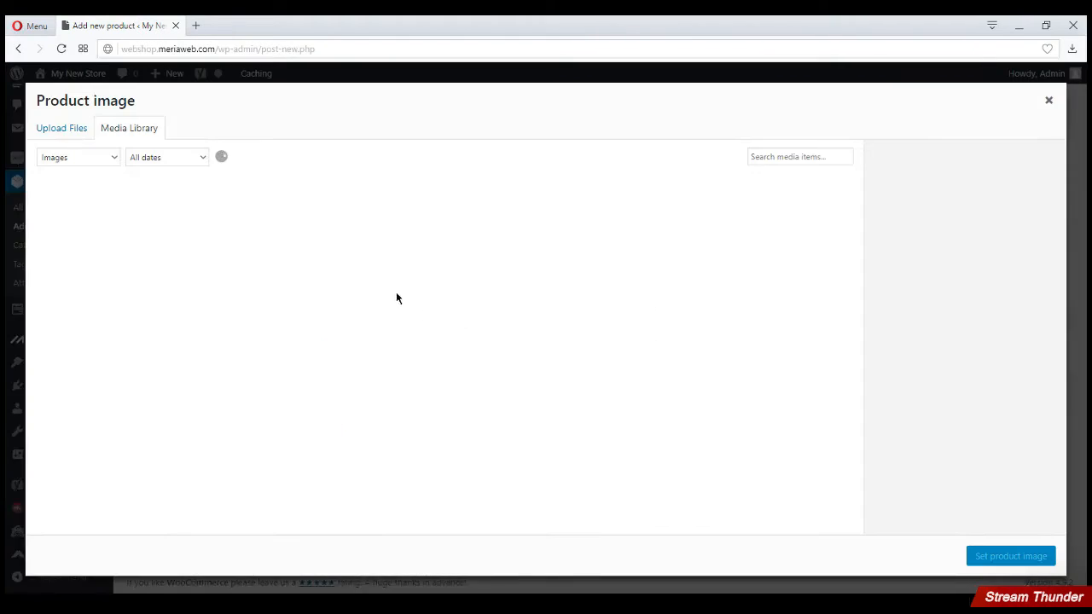
left_click(327, 248)
left_click(973, 556)
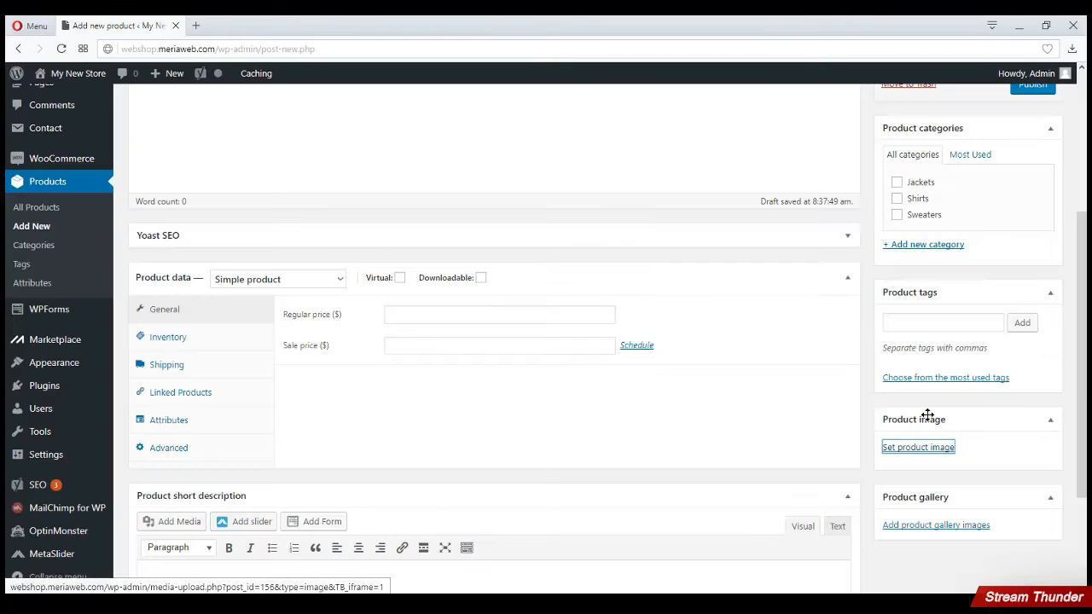
- Set the Long Sleeve's regular price to $35 and sale price to $29, and publish the product
left_click_drag(1084, 373, 1062, 242)
scroll(977, 324, "down", 1)
left_click(408, 469)
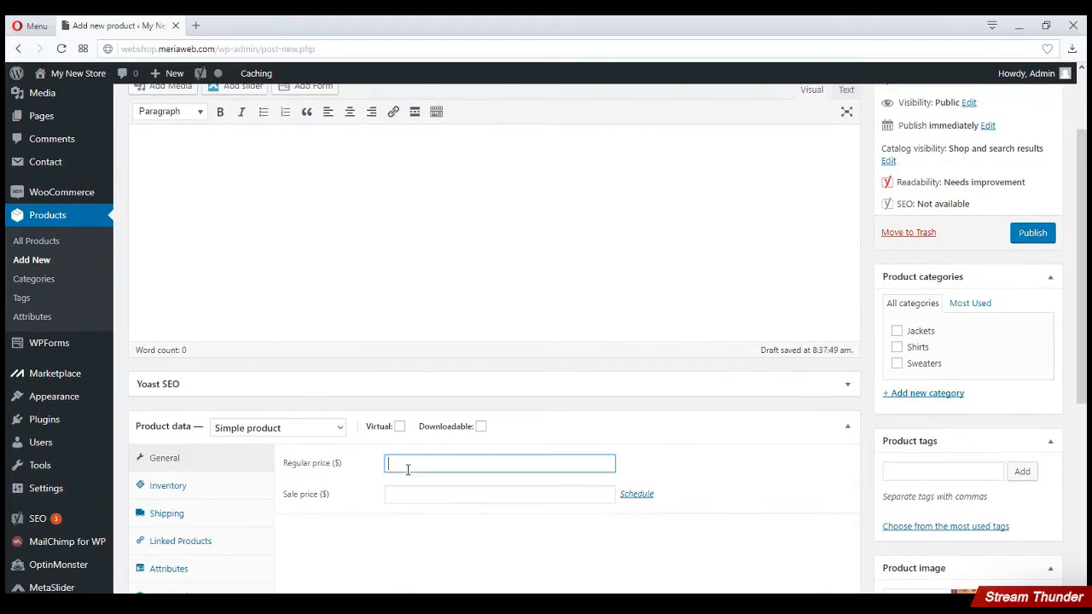
key("Tab")
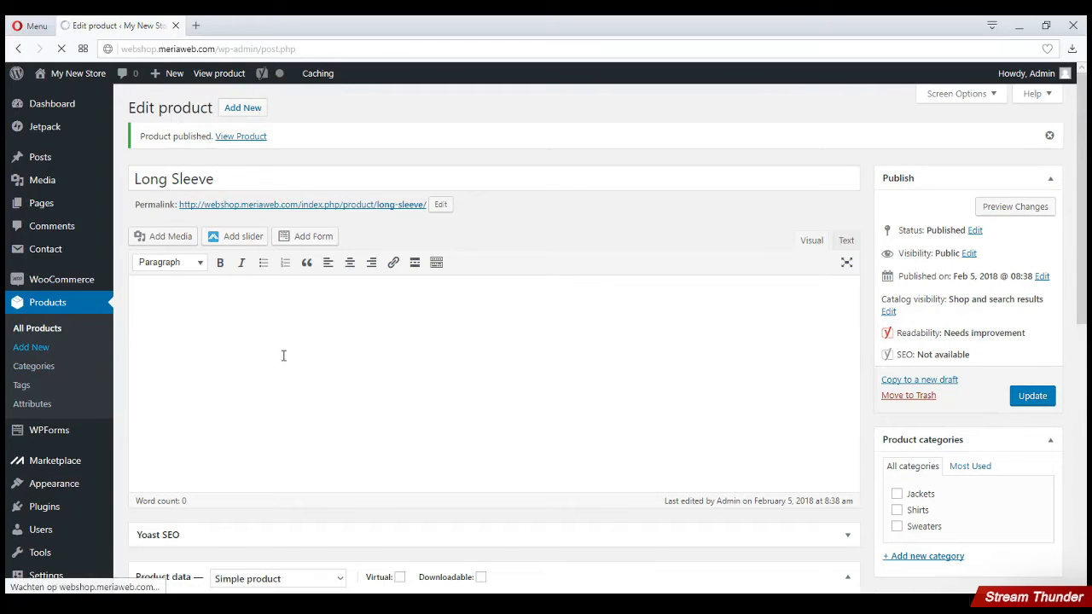
- Start a new product titled "Jacket" and set the plain grey hooded jacket picture from the media library as its product image
type("Jacket")
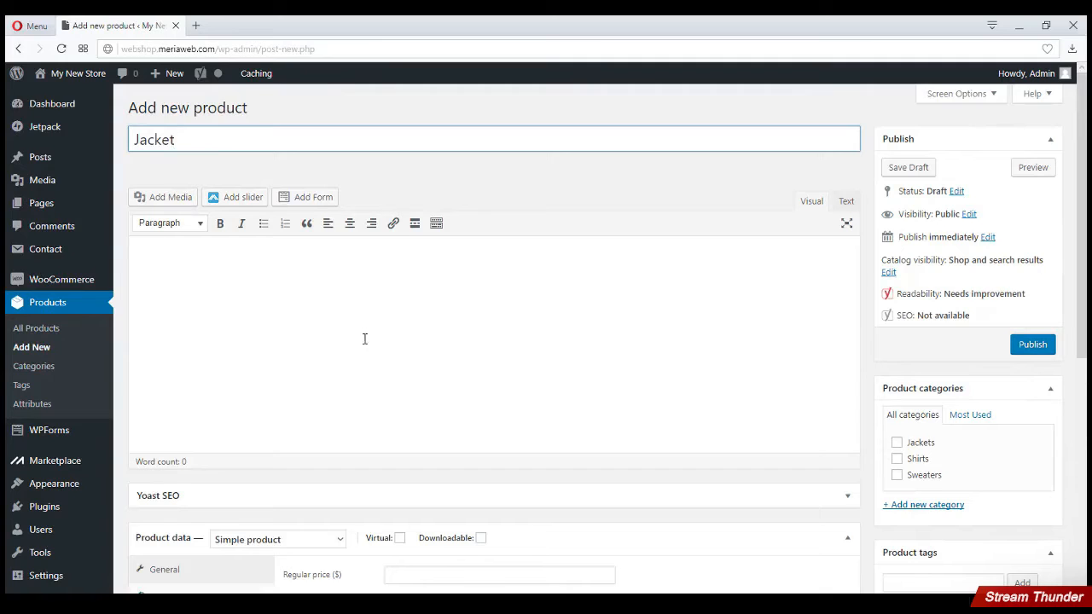
scroll(887, 369, "down", 1)
scroll(912, 407, "down", 2)
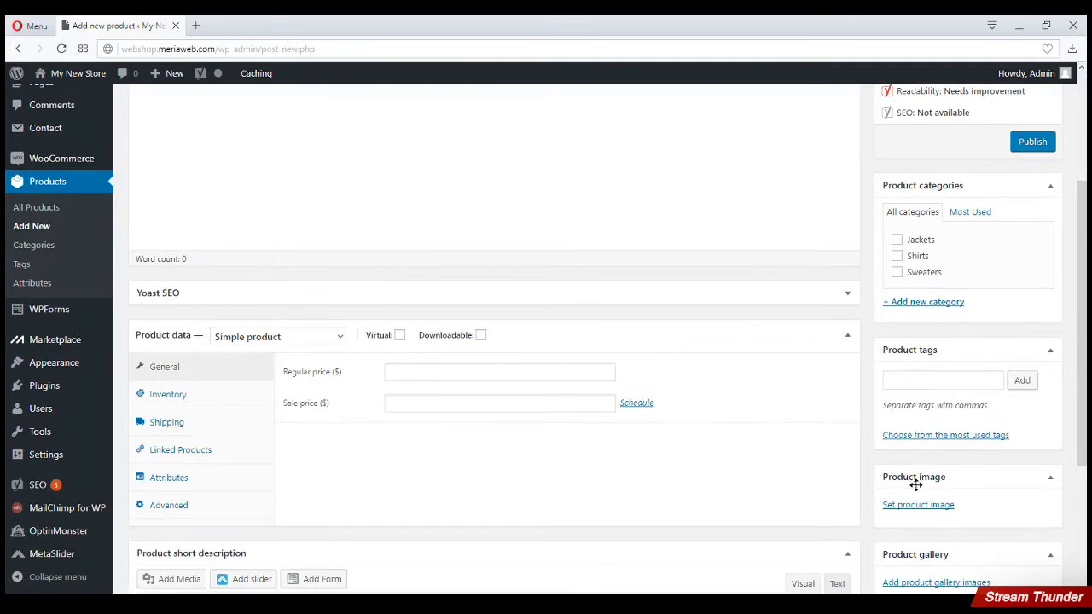
left_click(909, 505)
left_click(910, 505)
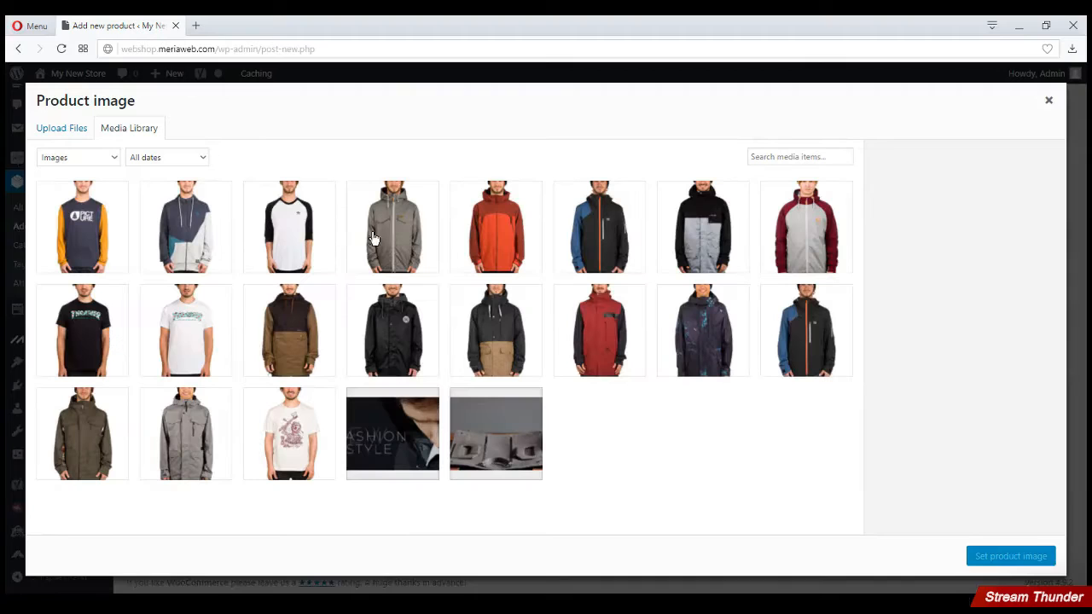
left_click(379, 238)
left_click(981, 558)
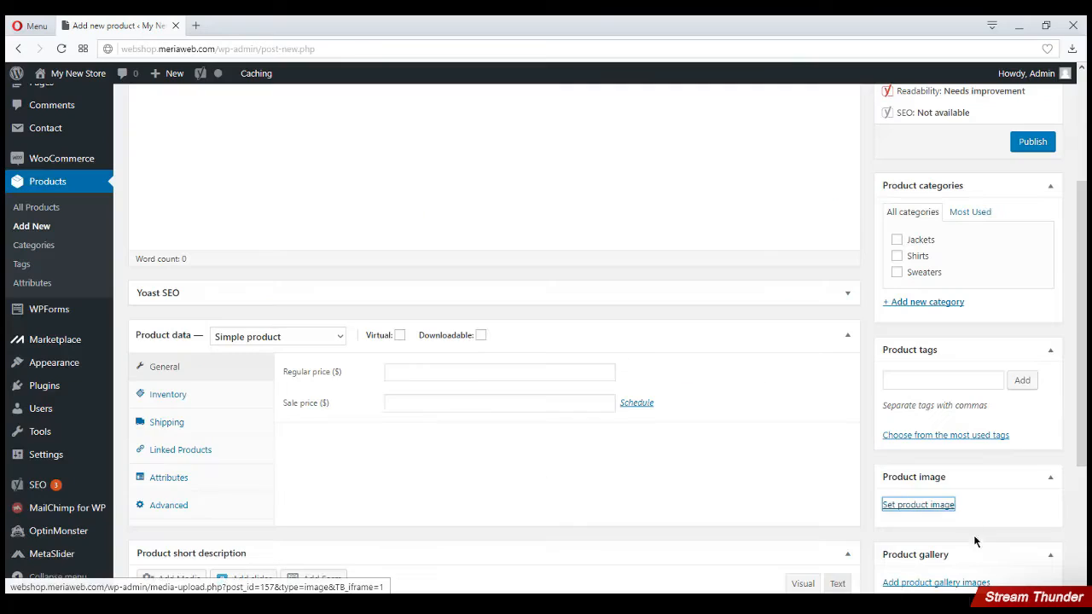
- Set the Jacket's regular price to $120 and sale price to $90, and publish the product
scroll(959, 444, "up", 3)
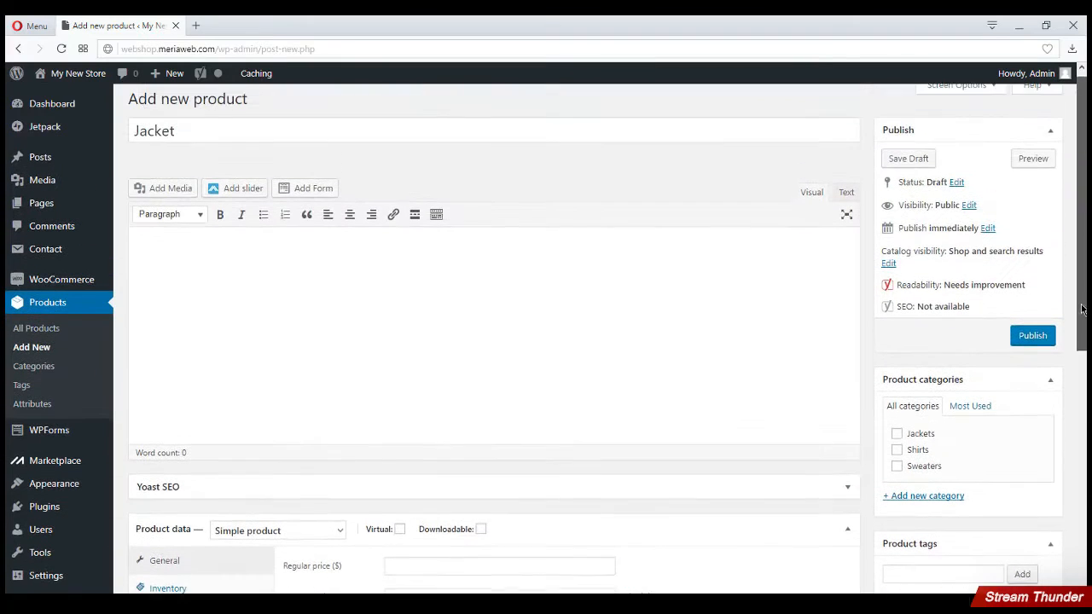
scroll(410, 414, "down", 2)
left_click(410, 407)
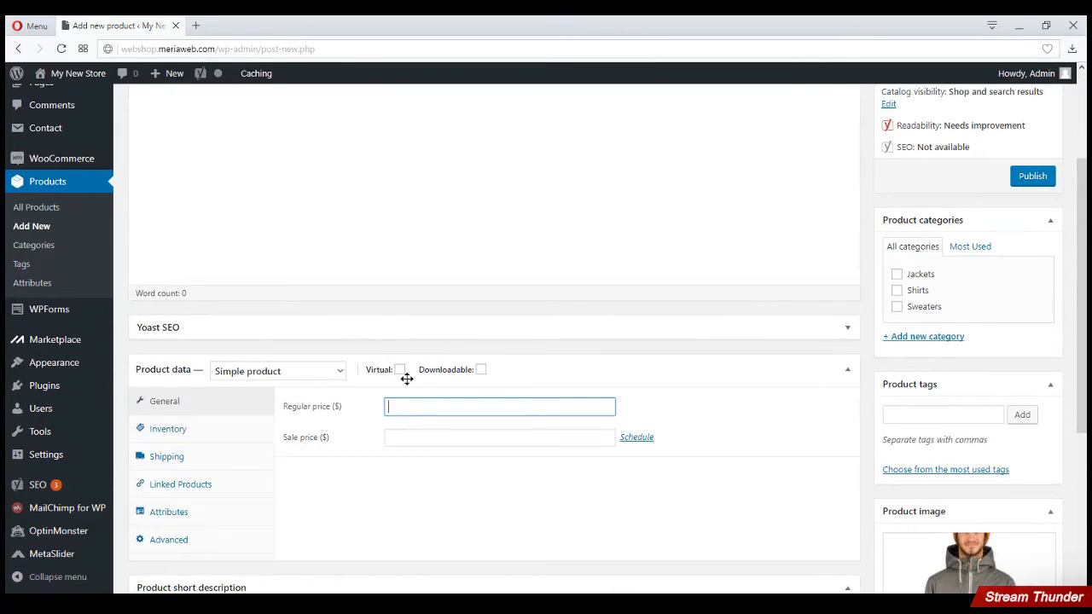
key("Tab")
type("90")
left_click(1031, 179)
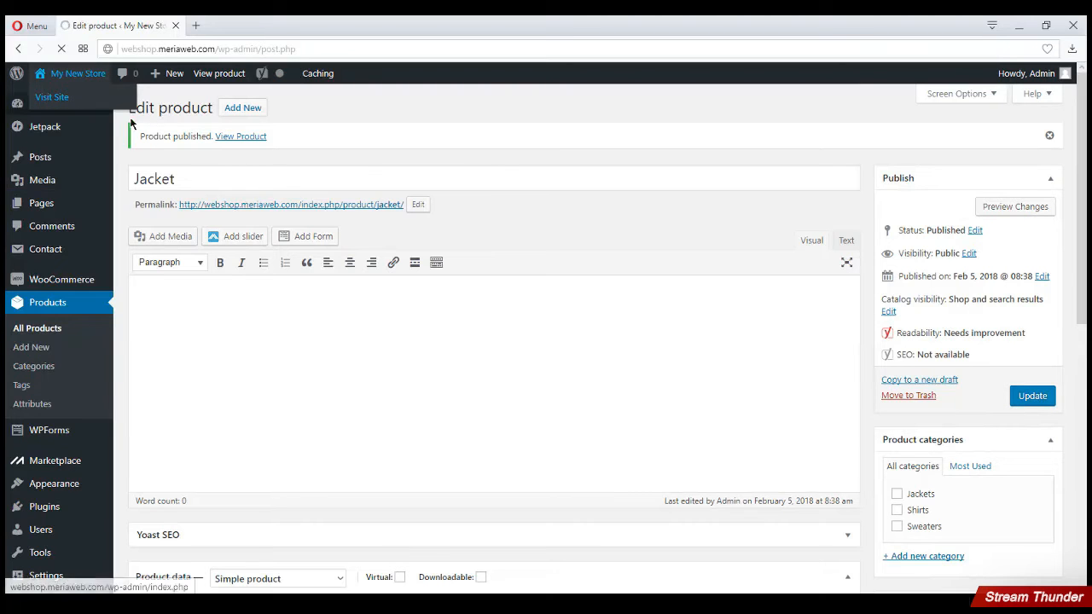
- Check the product listing on the storefront's shop page and return to the admin dashboard
scroll(1055, 175, "down", 7)
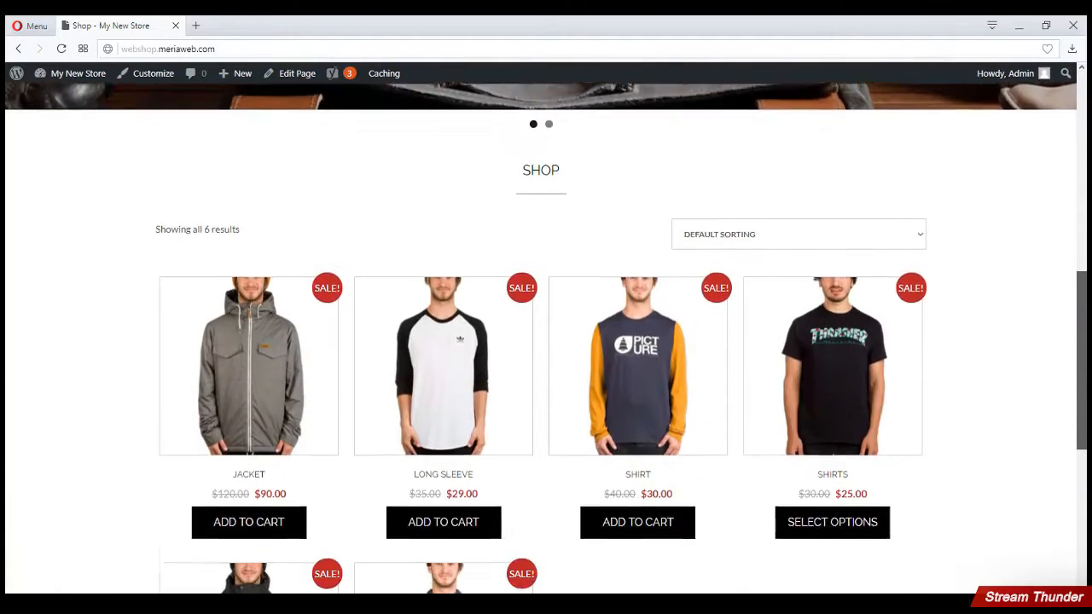
left_click_drag(1084, 364, 1079, 158)
mouse_move(78, 76)
left_click(68, 95)
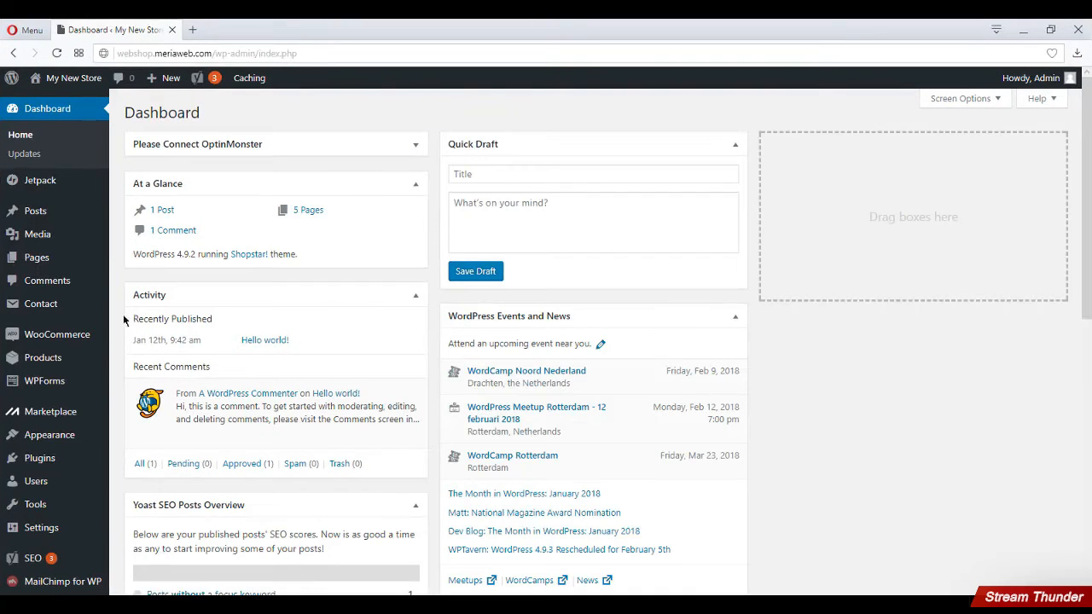
- Start a new product titled "Jacket" and set the red-orange hooded jacket picture from the media library as its product image
mouse_move(98, 358)
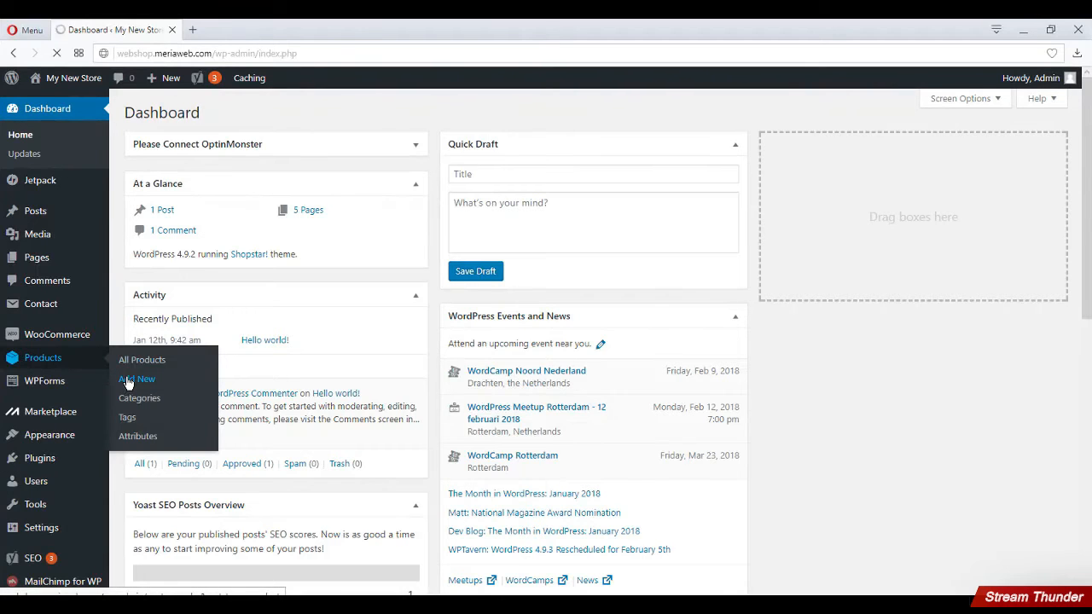
left_click(128, 381)
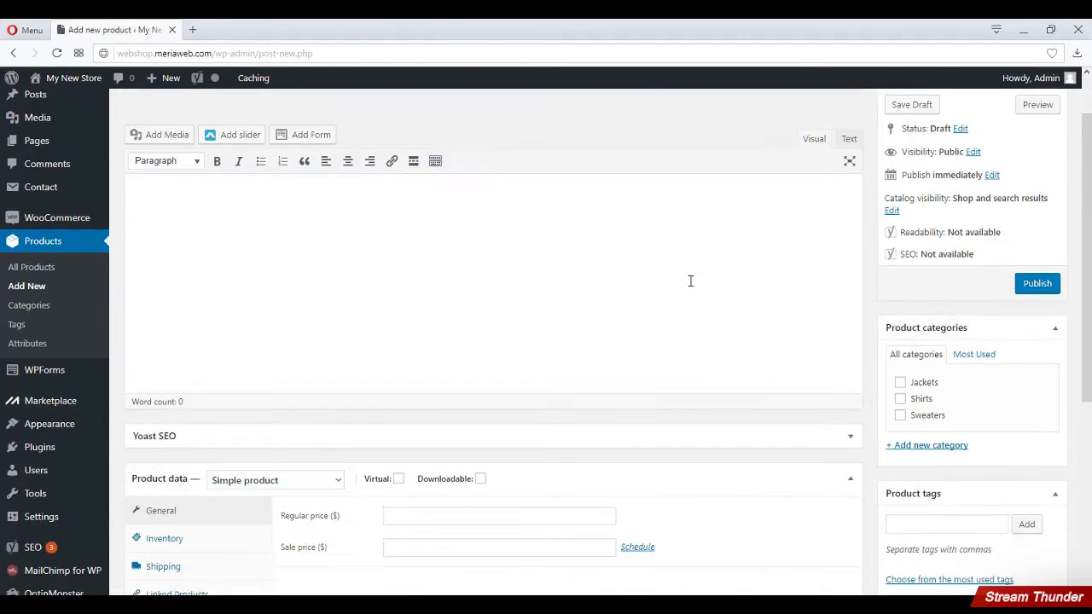
type("Jacket")
scroll(686, 282, "down", 3)
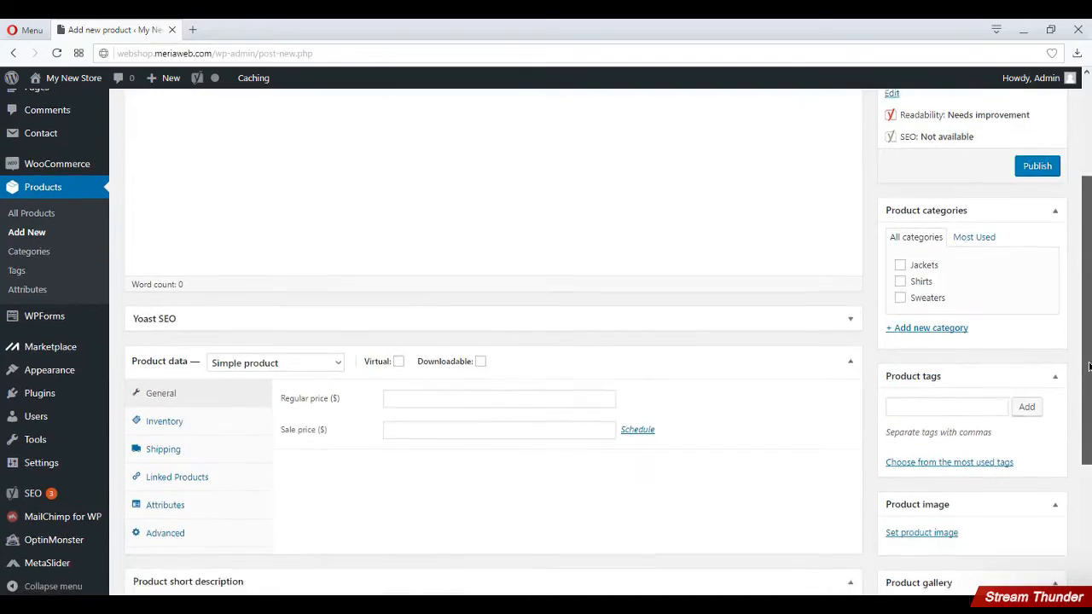
left_click(939, 453)
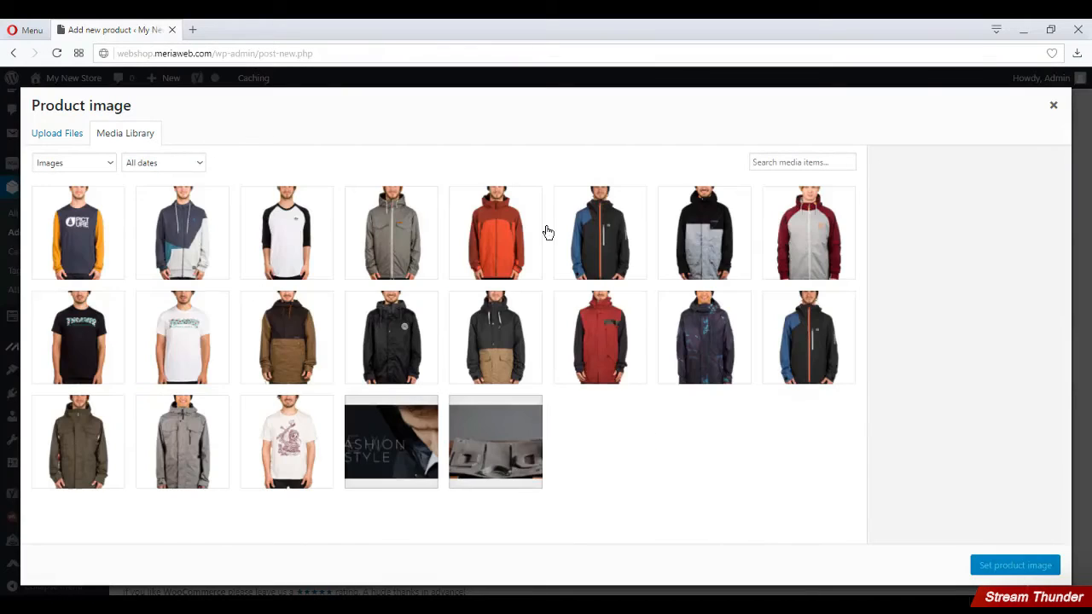
left_click(512, 233)
left_click(1015, 565)
- Set the red-orange Jacket's regular price to $120 and sale price to $100, and publish the product
left_click_drag(1088, 371, 1090, 340)
left_click(403, 327)
key("Tab")
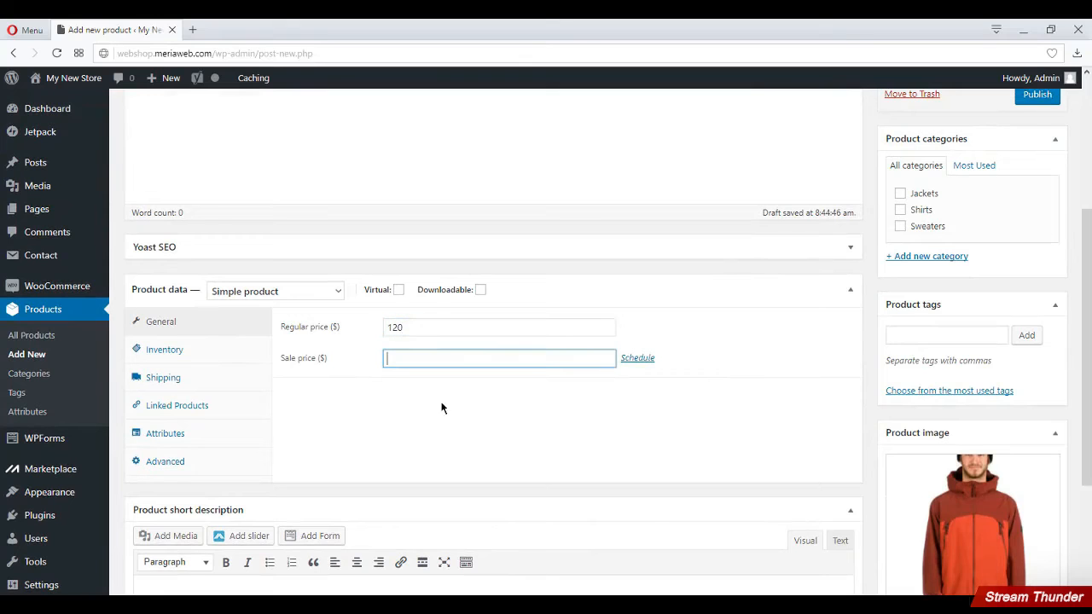
type("100")
scroll(1033, 358, "up", 3)
left_click(1036, 352)
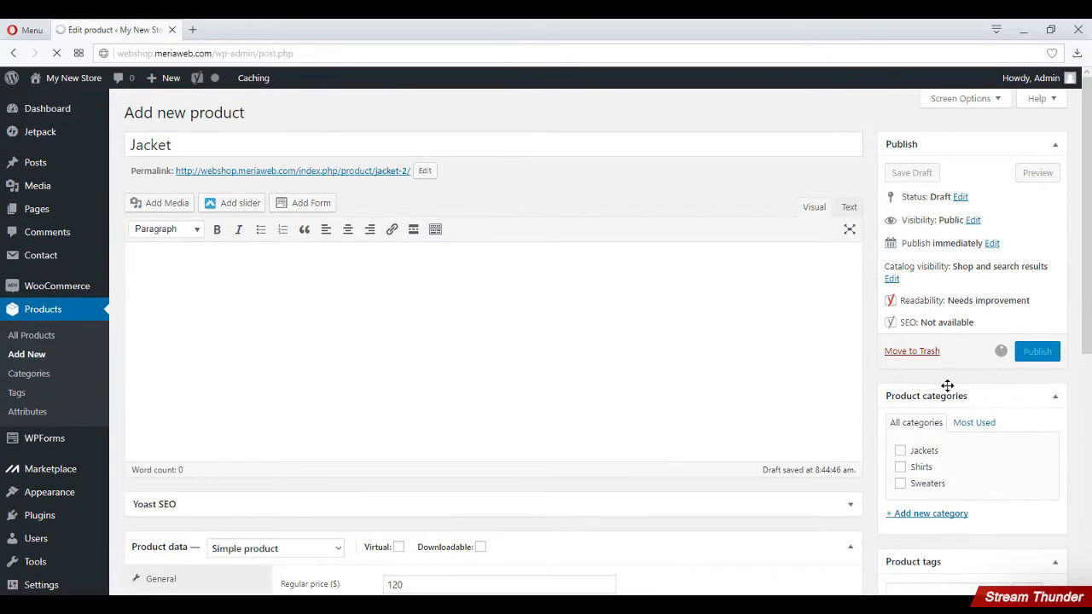
- Start a new product with the Jacket3 picture from the media library as its product image, and title it "Jacket 2"
left_click(53, 355)
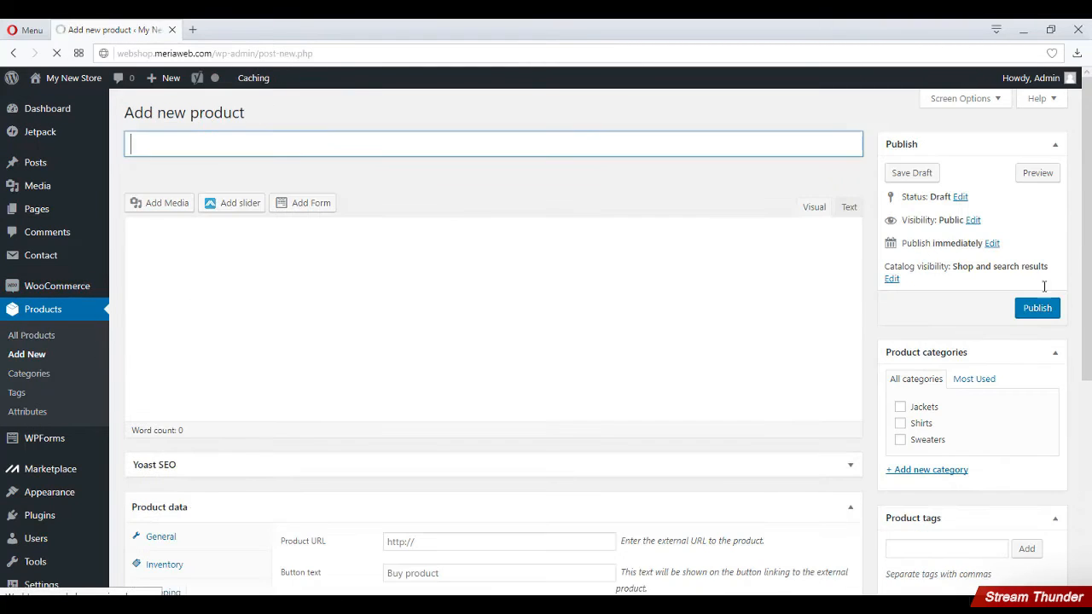
scroll(937, 591, "down", 3)
left_click(938, 591)
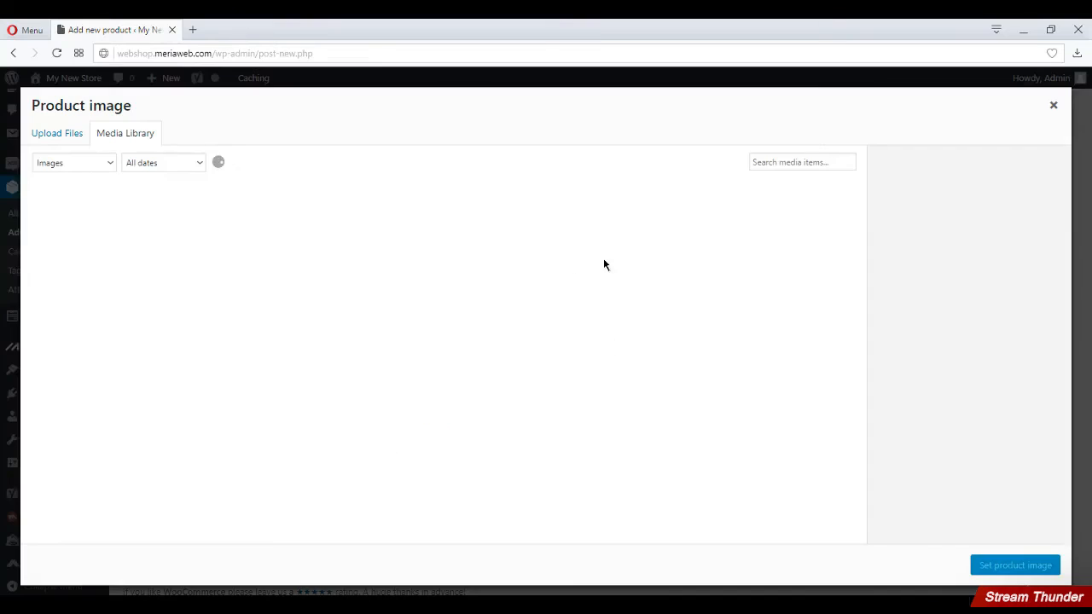
left_click(581, 238)
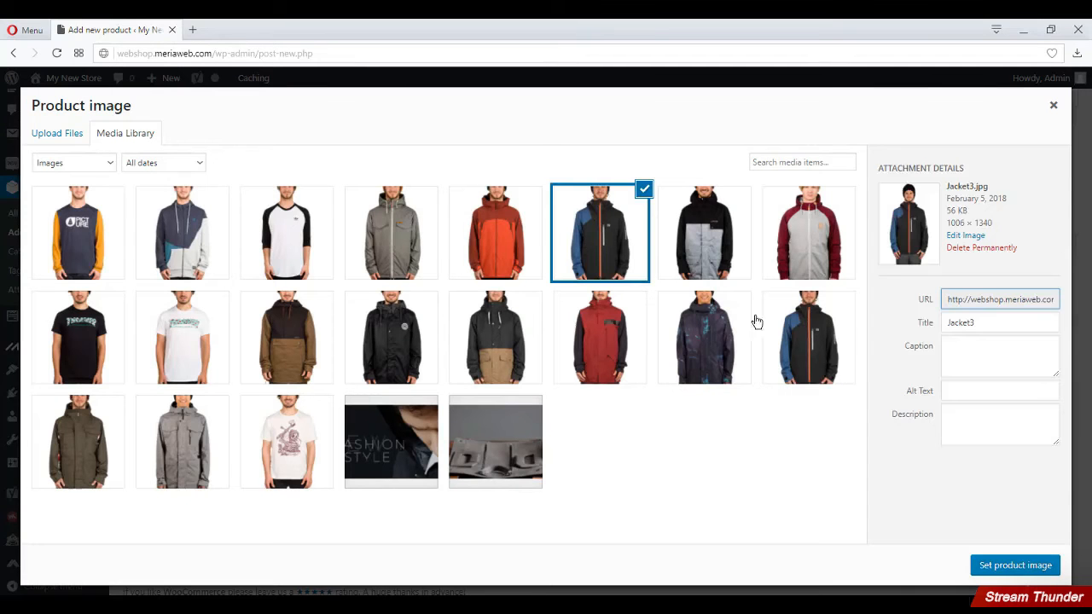
left_click(1042, 559)
scroll(993, 463, "up", 1)
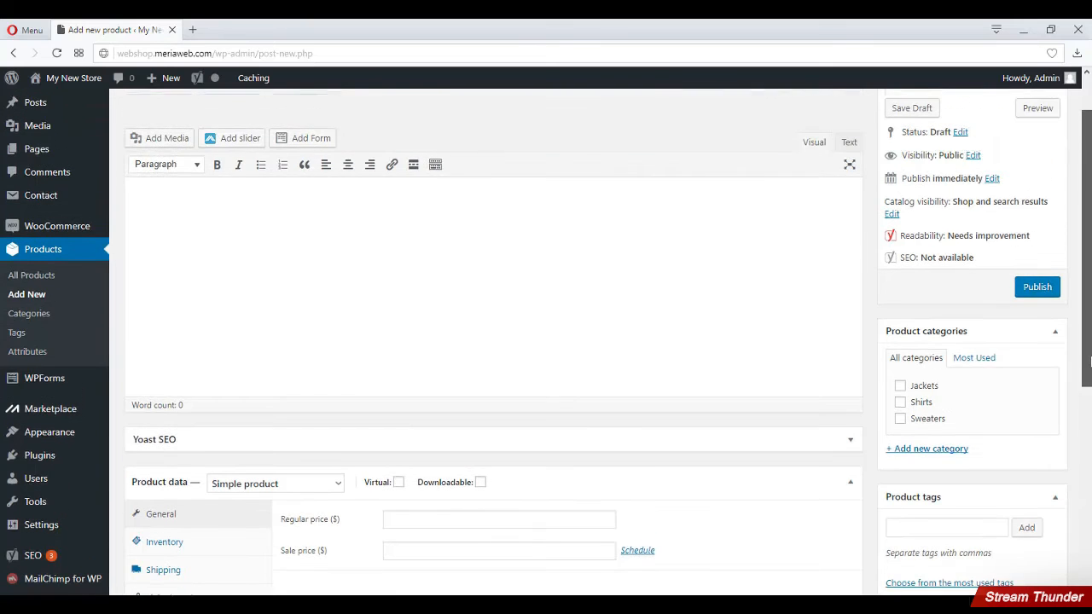
scroll(1054, 294, "up", 1)
left_click(199, 134)
type("Jacket 2")
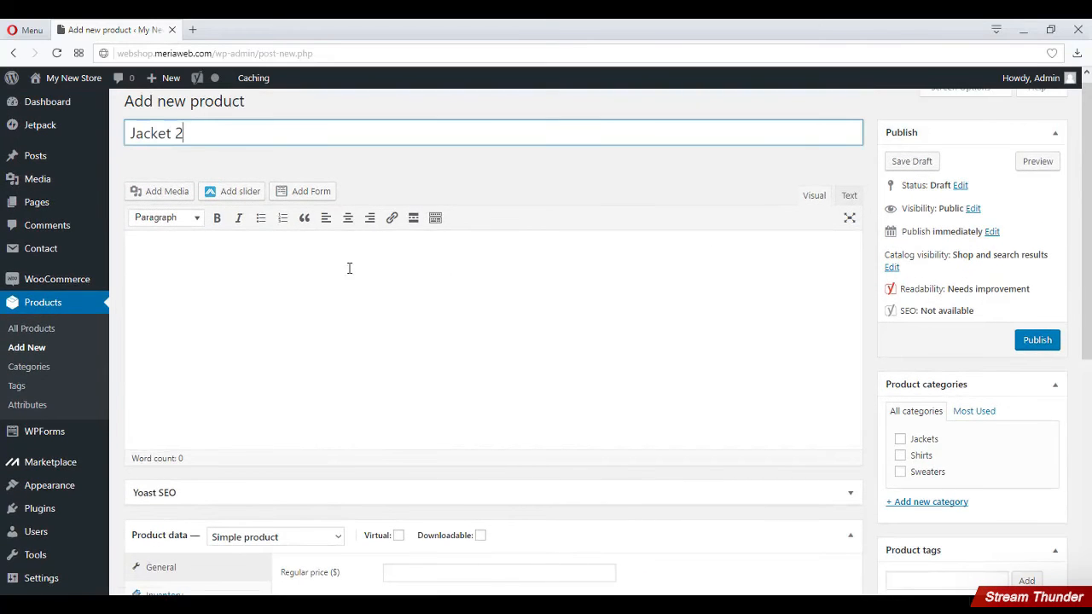
- Set Jacket 2's regular price to $120 and sale price to $99, and publish the product
scroll(349, 268, "down", 3)
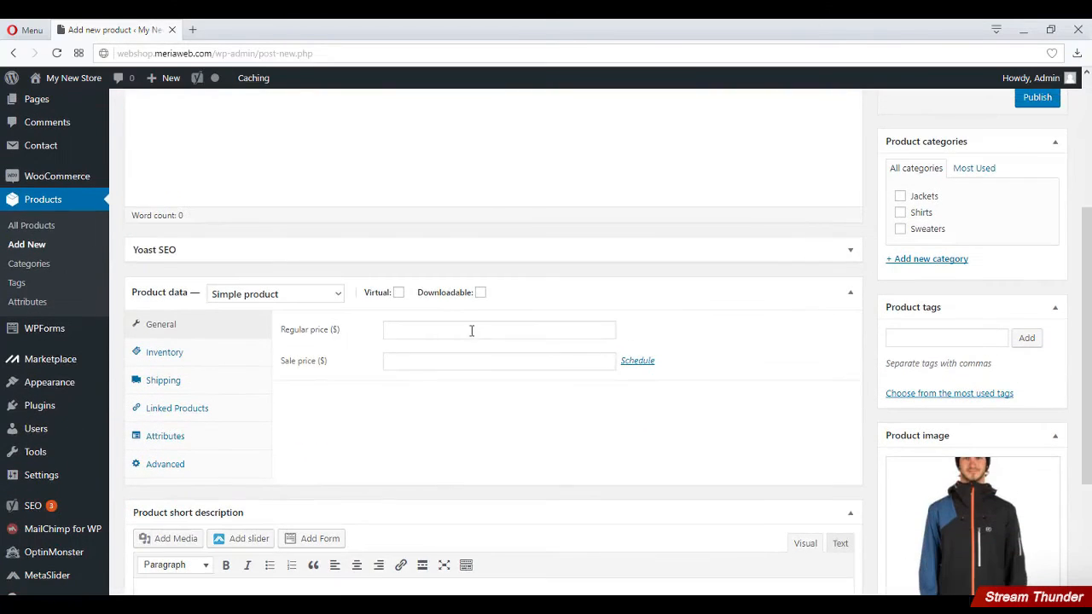
left_click(470, 330)
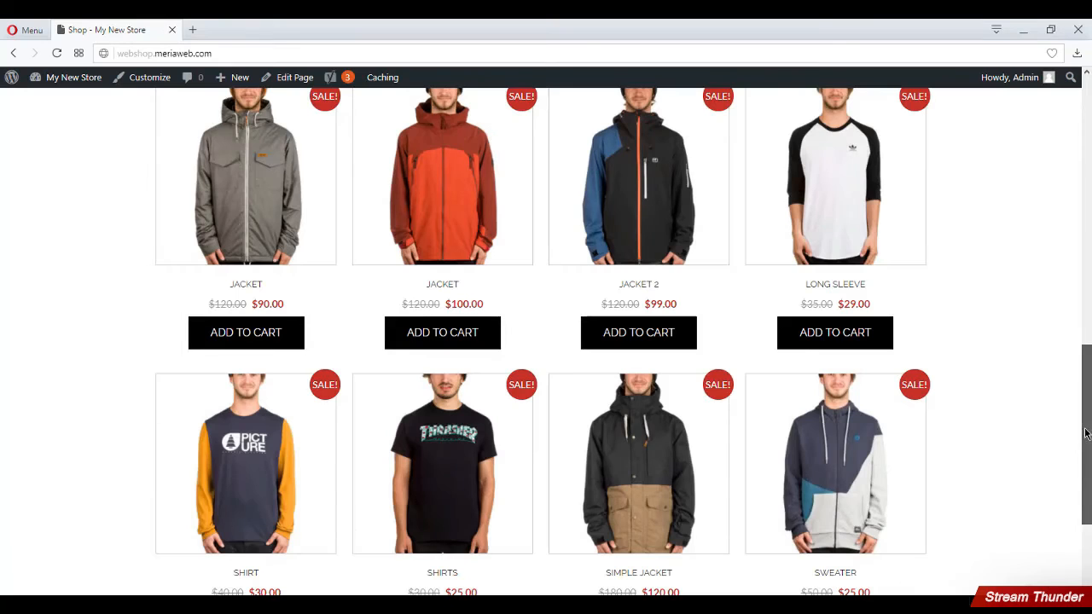
- Review the storefront's shop page, including the header slider and the listed products with their prices
left_click_drag(1085, 433, 1034, 221)
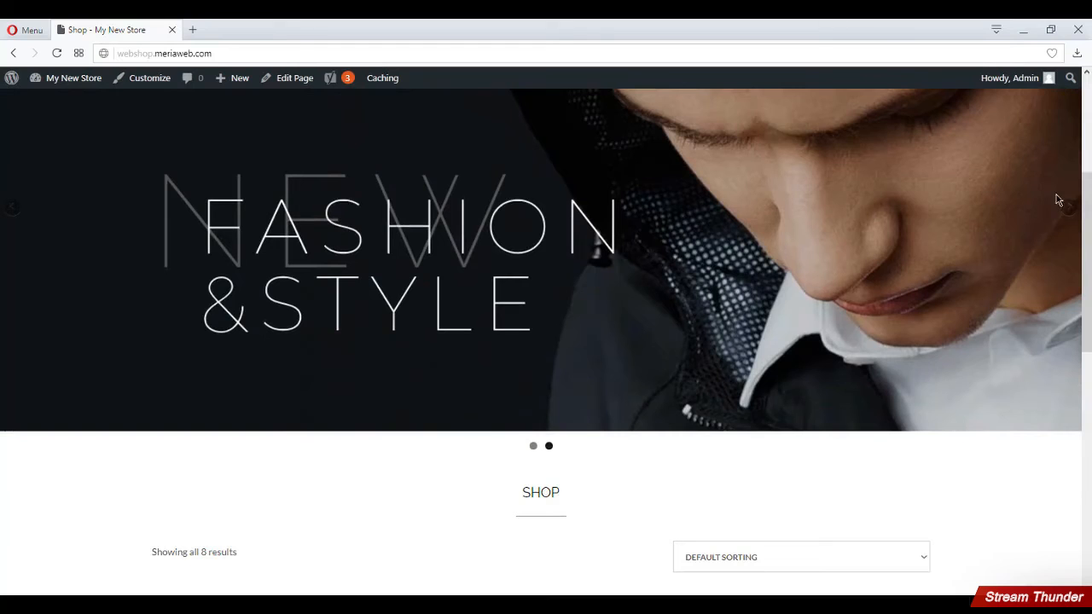
left_click_drag(1087, 193, 1091, 128)
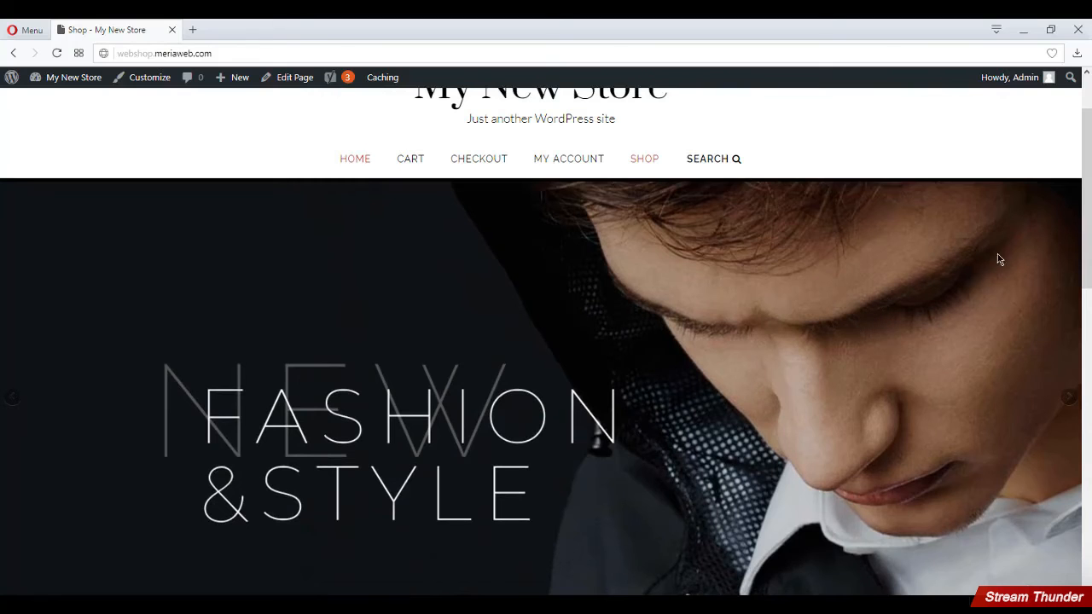
left_click_drag(1088, 243, 1090, 396)
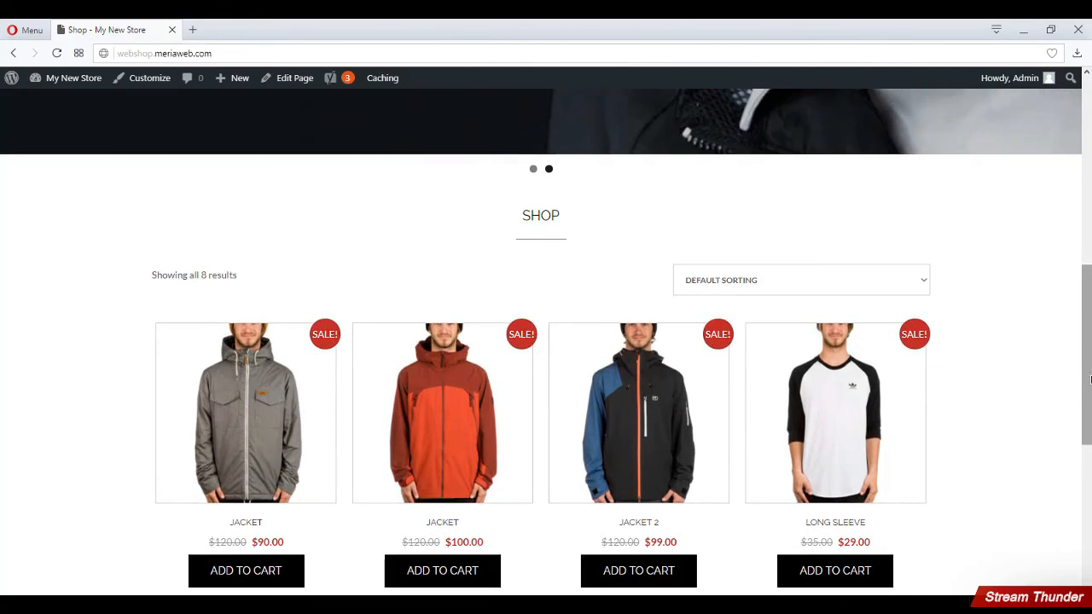
left_click_drag(1090, 381, 1091, 383)
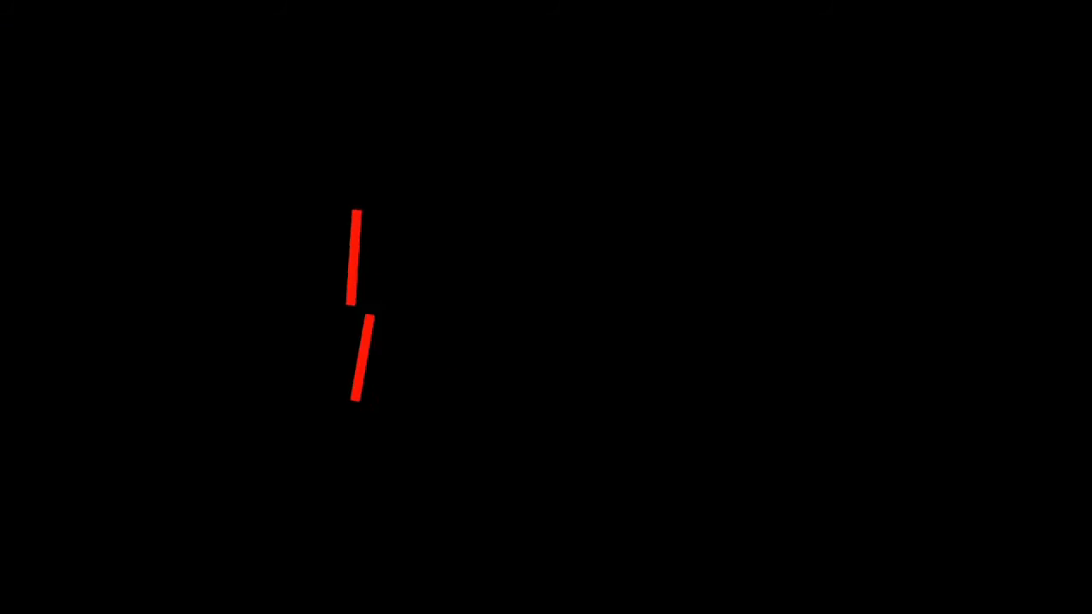